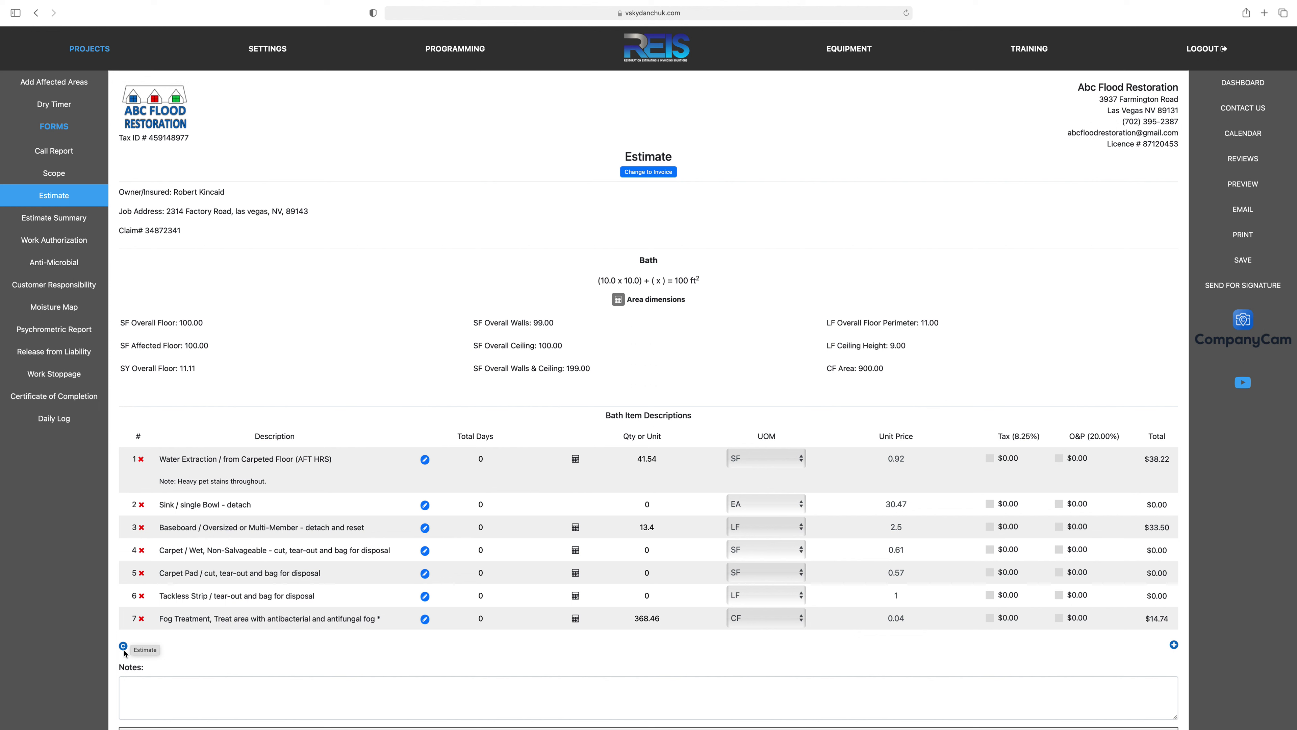
# Start adding a Craftsman item to the estimate, with only the Bath area selected, and continue to item selection.
pyautogui.click(123, 647)
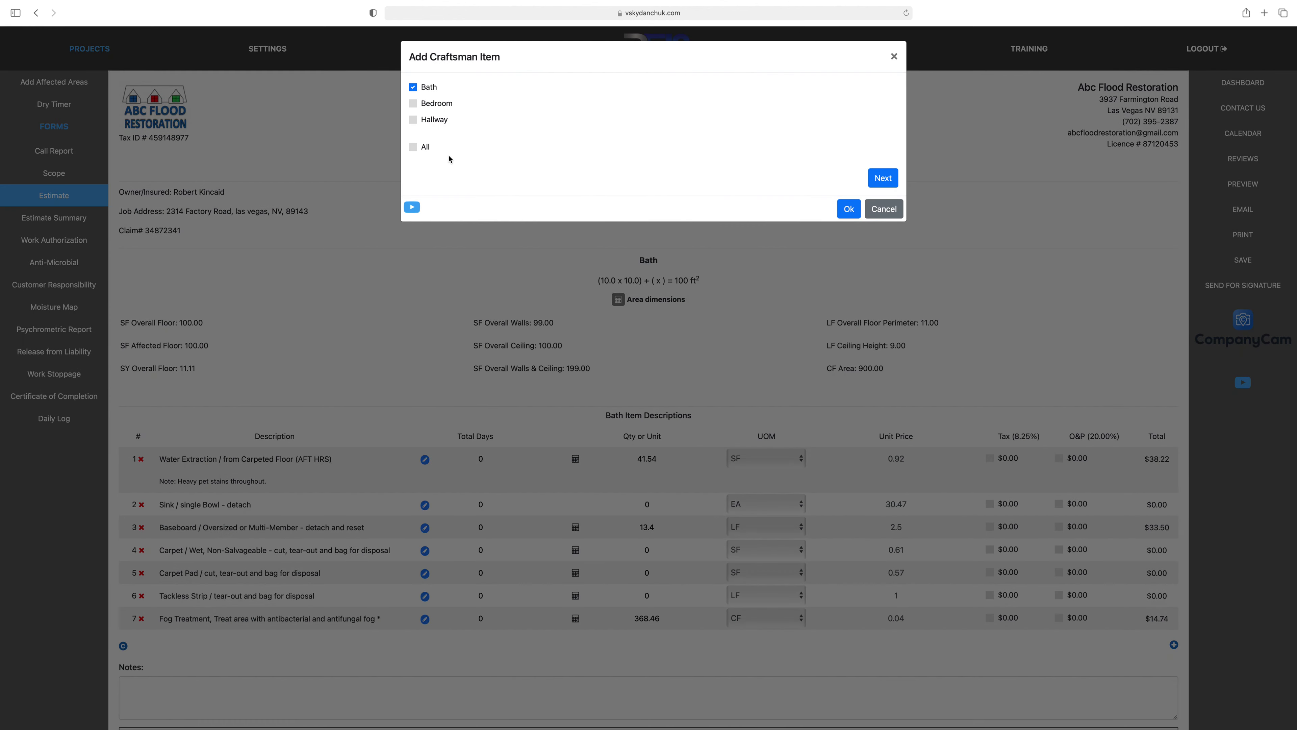
pyautogui.click(413, 148)
pyautogui.click(413, 148)
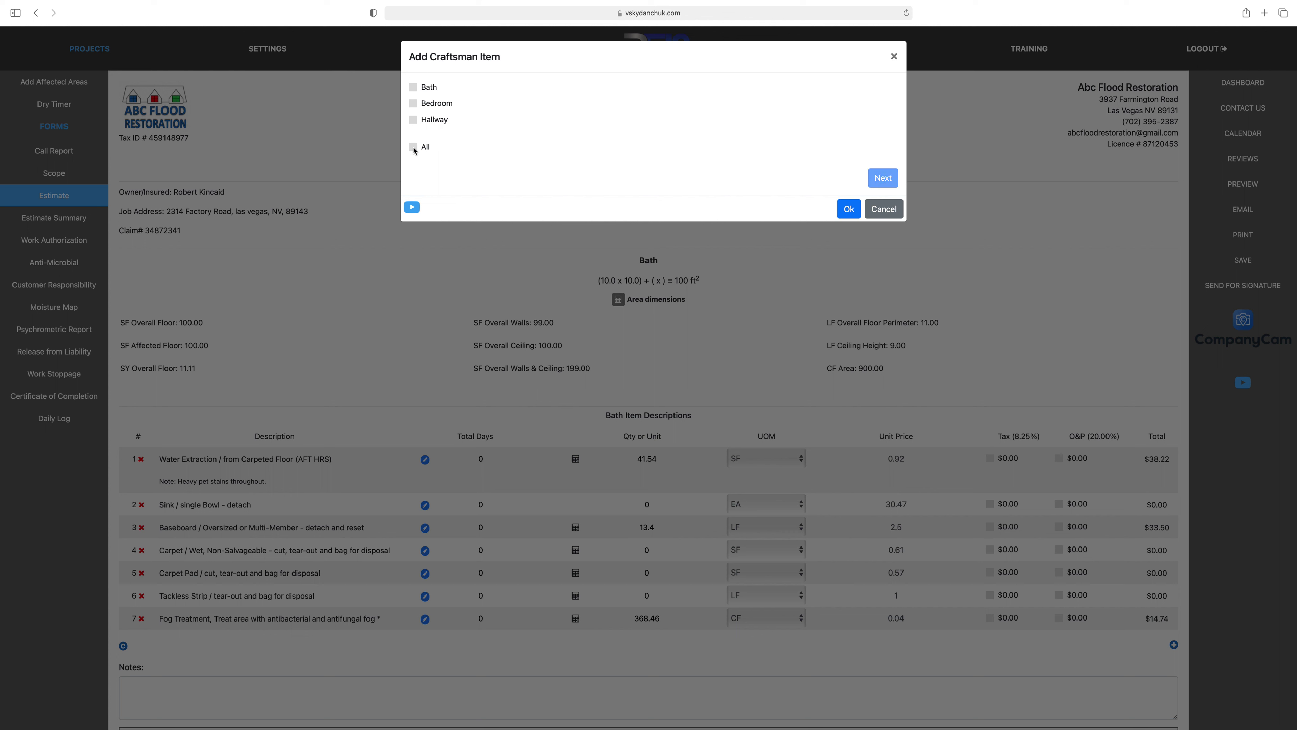
pyautogui.click(414, 88)
pyautogui.click(881, 180)
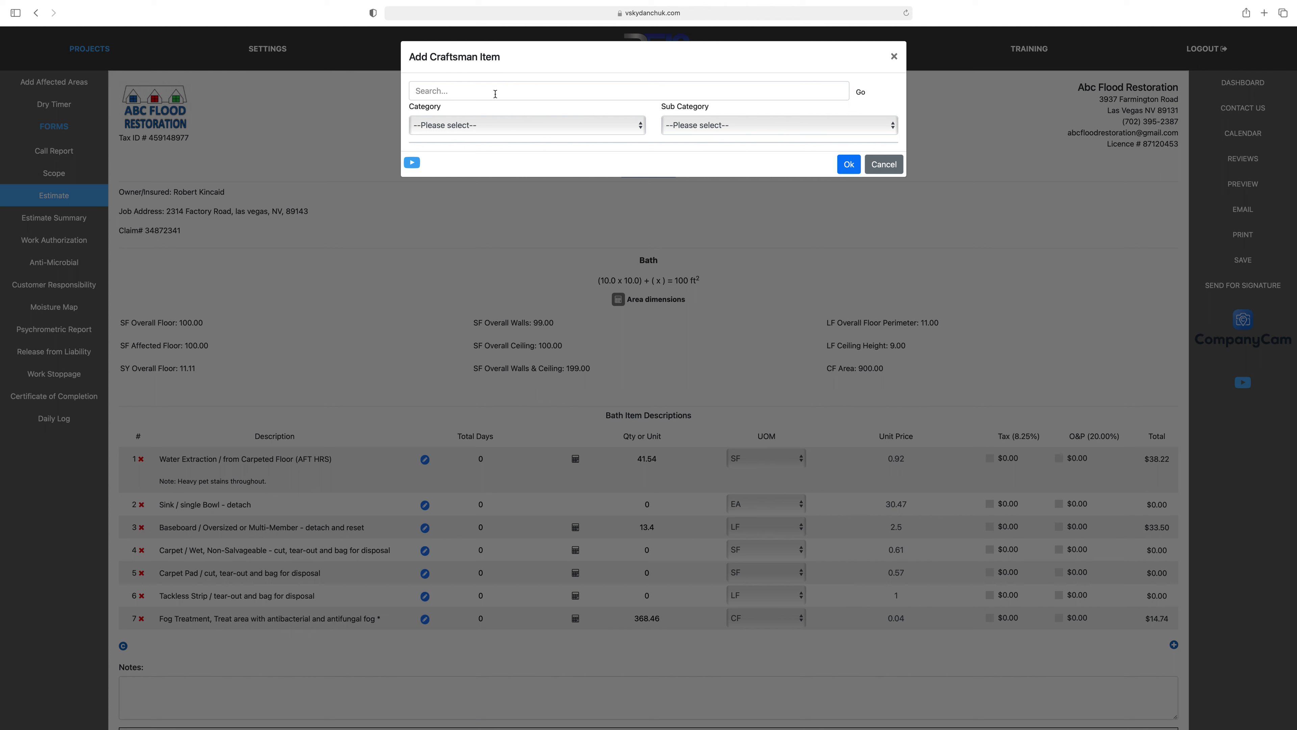
# Choose the Cabinets category and the Bathroom Vanity Cabinet subcategory for the new Craftsman item.
pyautogui.click(625, 125)
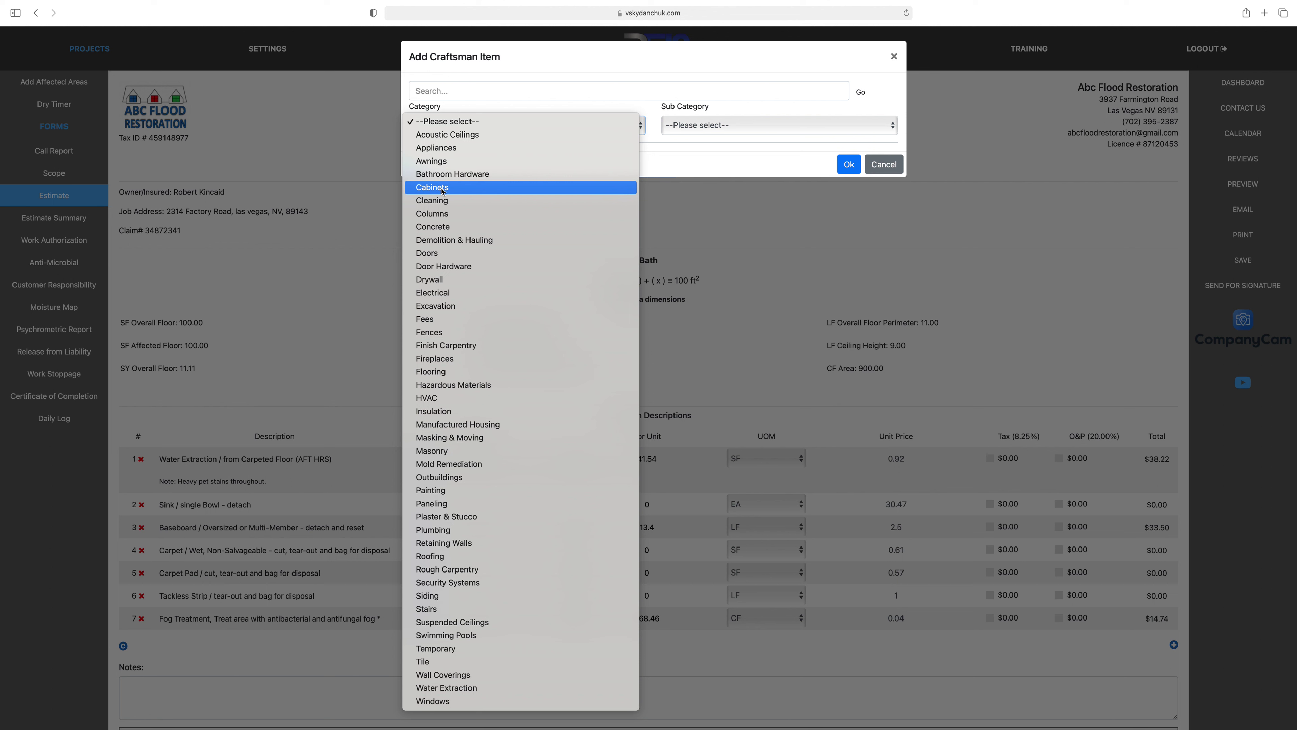
pyautogui.click(445, 191)
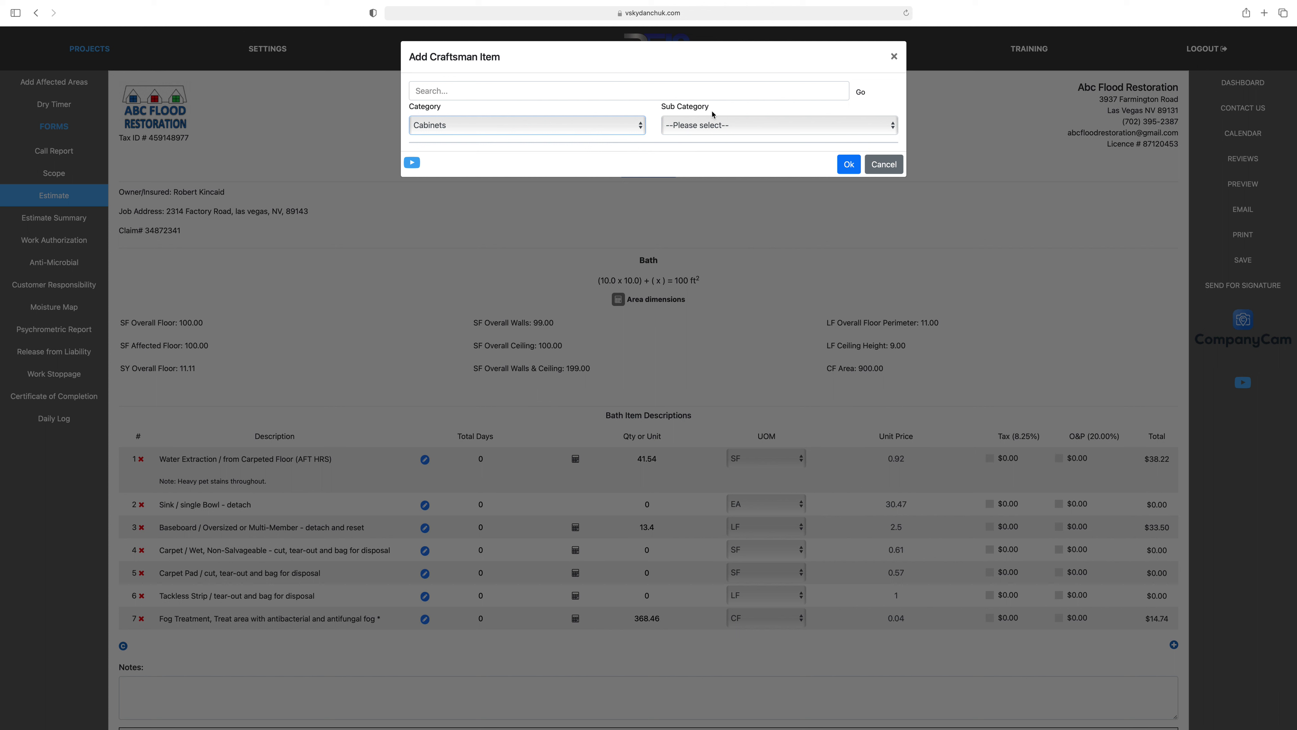
pyautogui.click(833, 129)
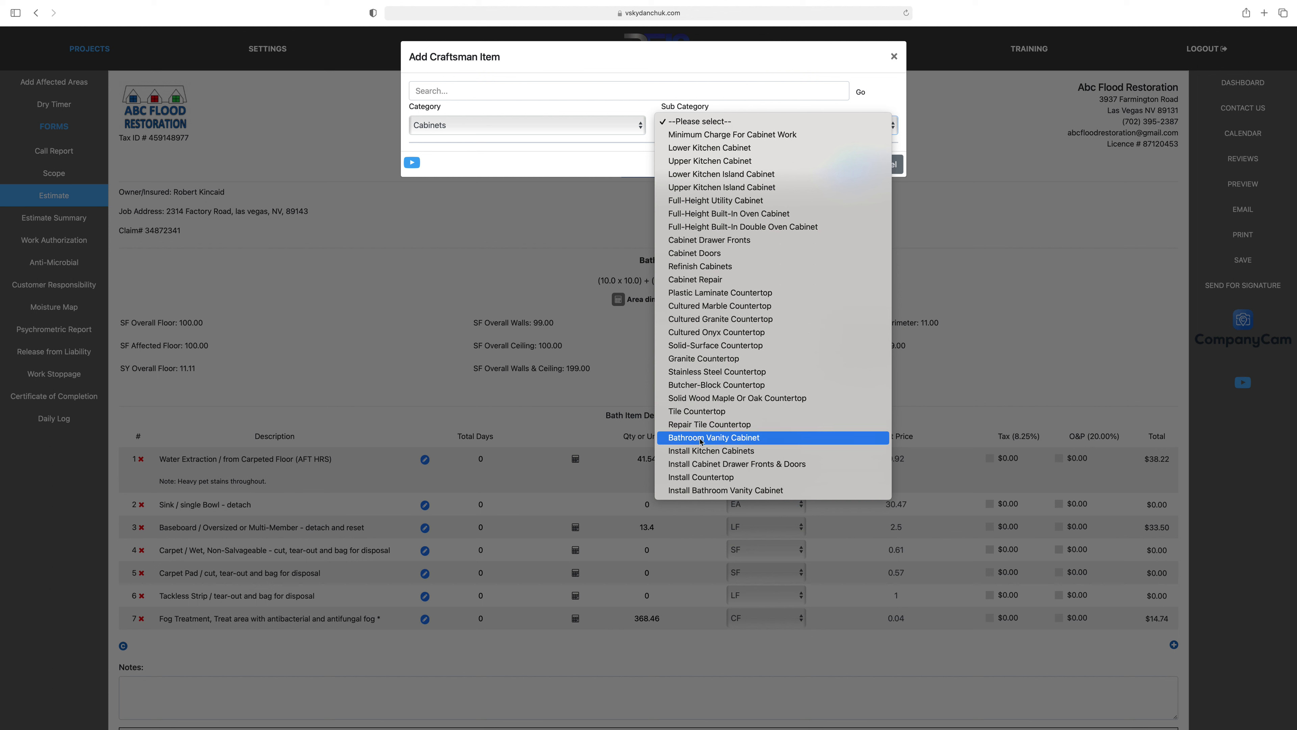
pyautogui.click(765, 438)
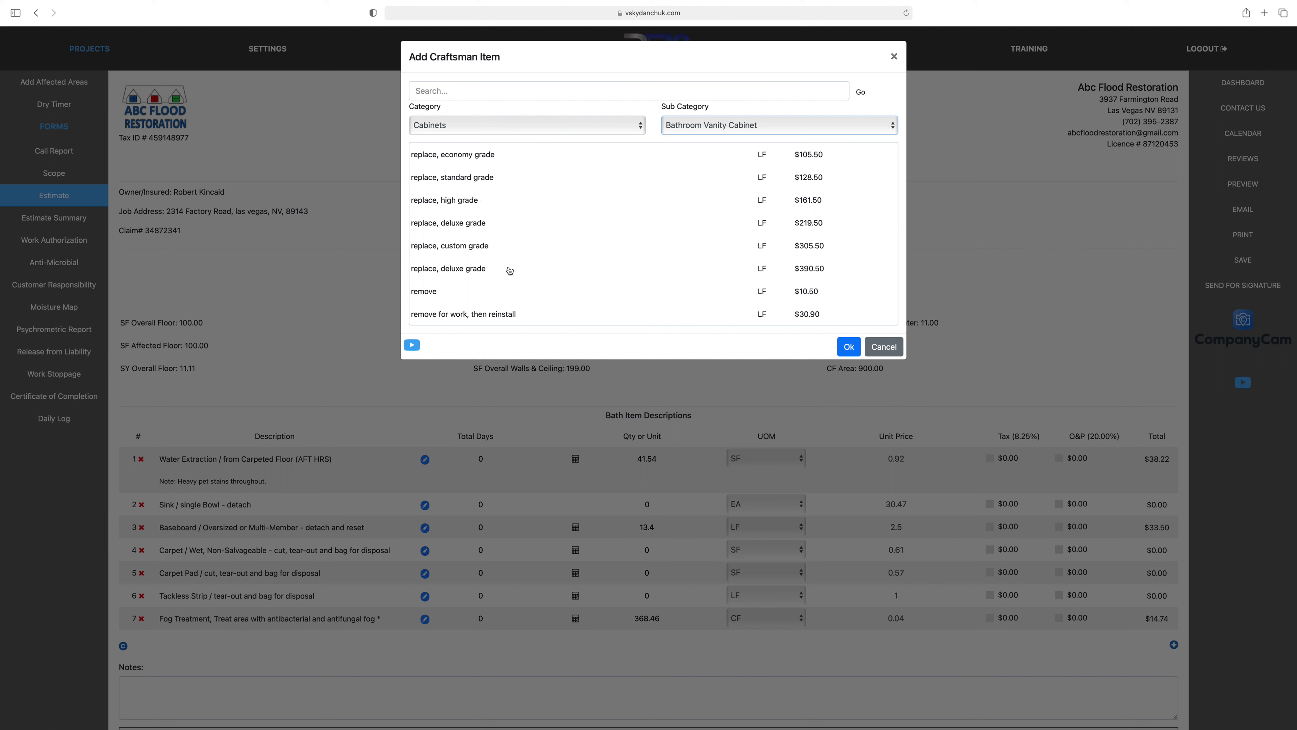
# Add the Bathroom Vanity Cabinet "remove" item at regular hours to the Bath estimate and finish adding items.
pyautogui.click(428, 292)
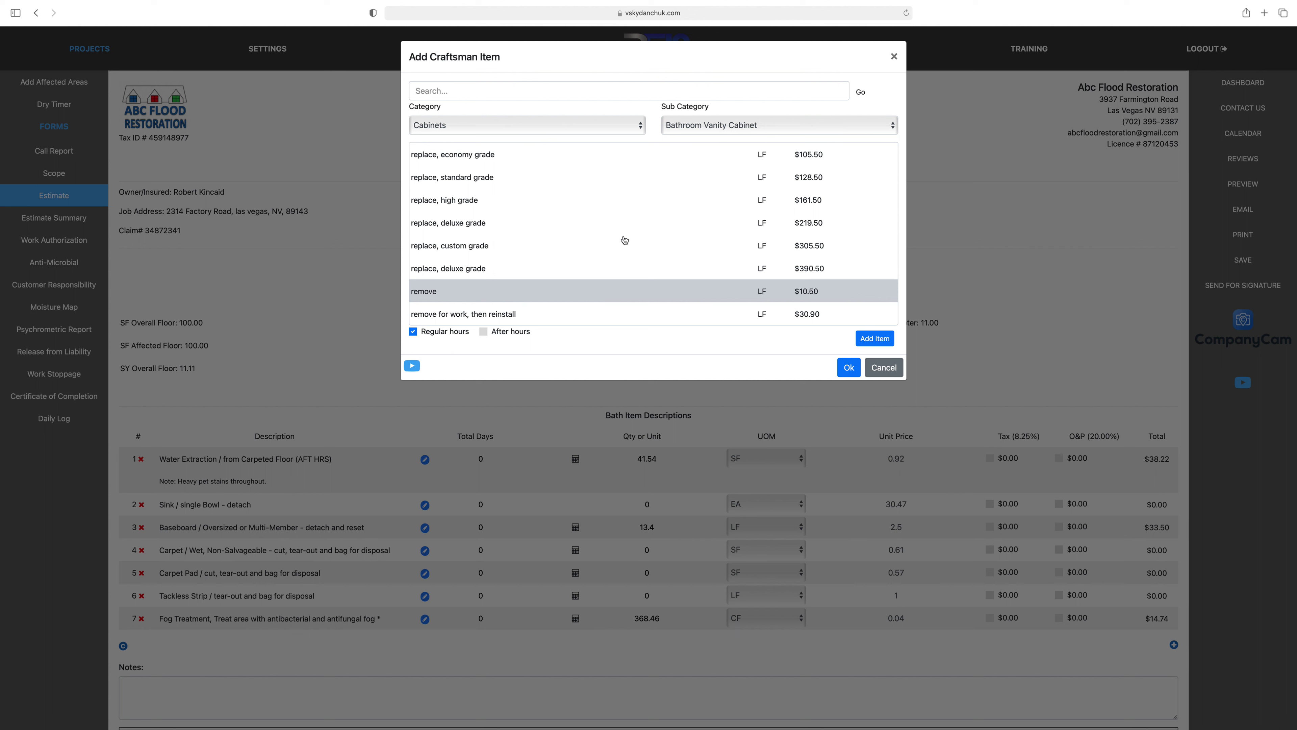
pyautogui.click(484, 332)
pyautogui.click(413, 332)
pyautogui.click(873, 341)
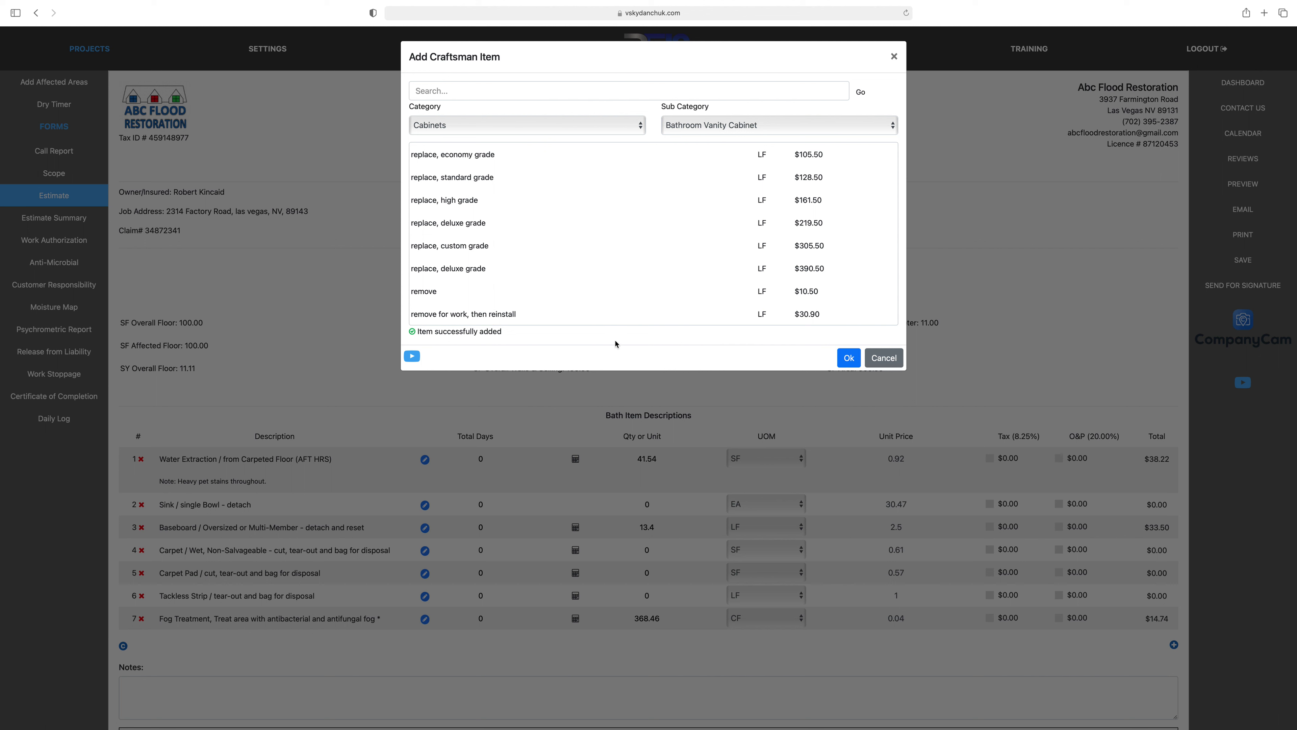
pyautogui.click(846, 358)
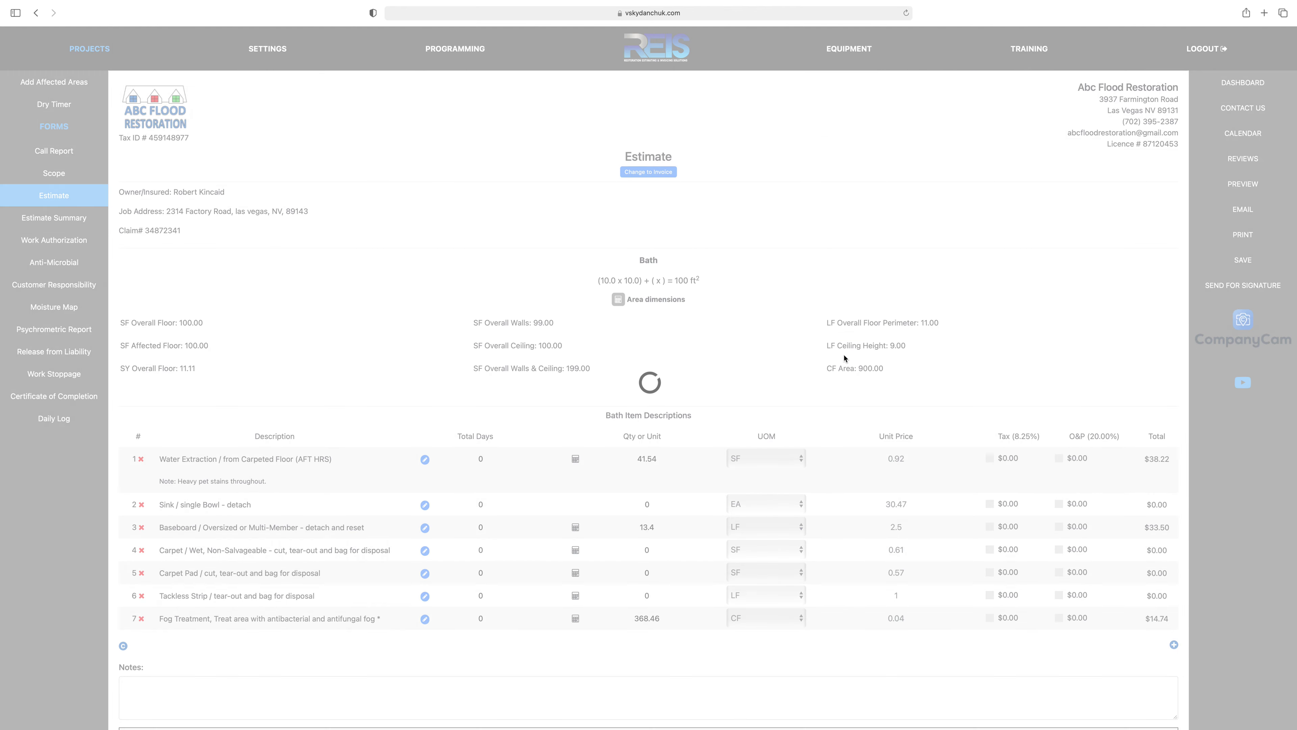
# Change the new Bath line item's description to "Bathroom Vanity Cabinet, tear out".
pyautogui.scroll(-5, 543, 434)
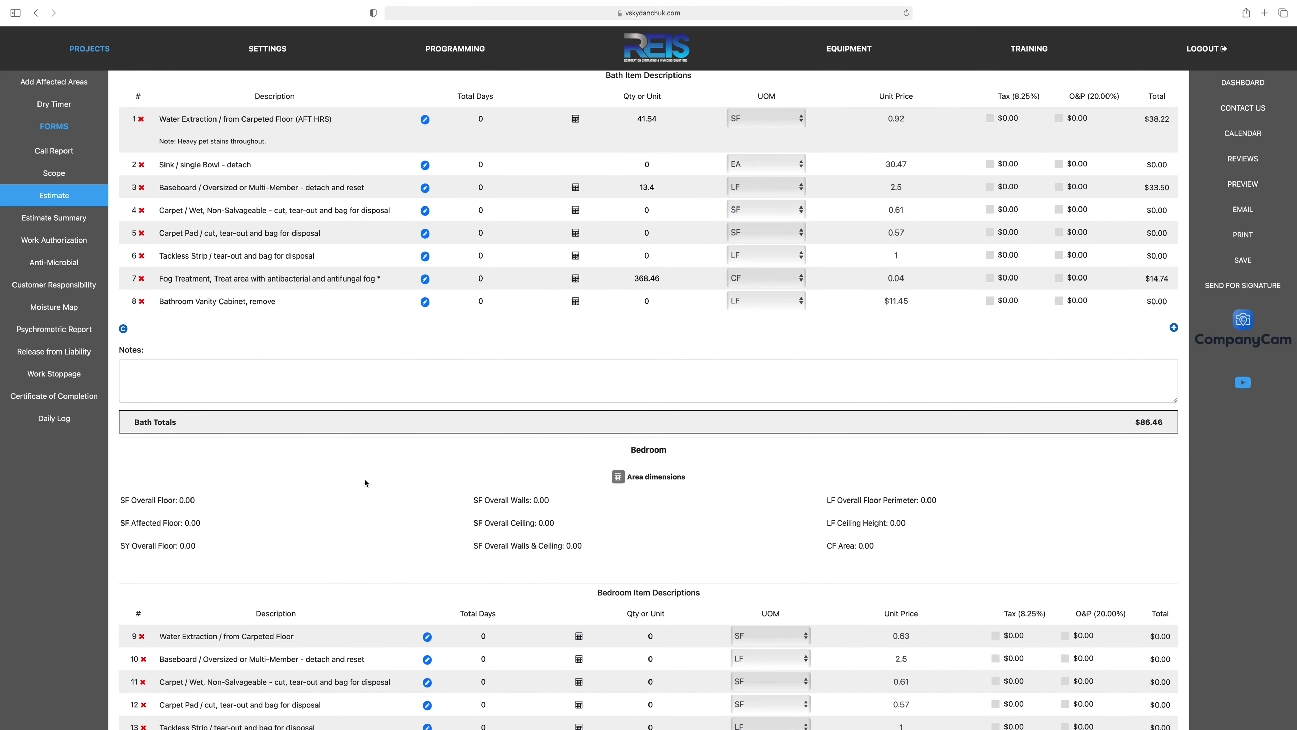
pyautogui.scroll(2, 320, 453)
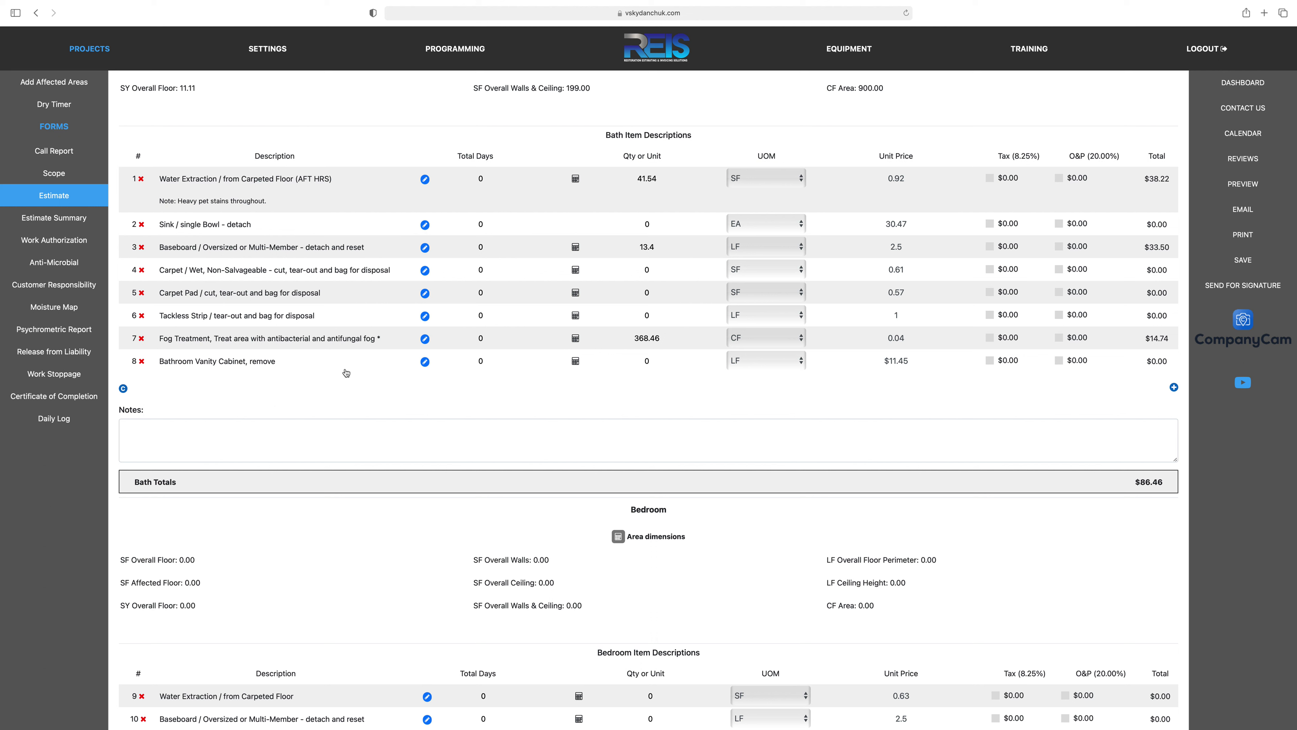
pyautogui.click(256, 364)
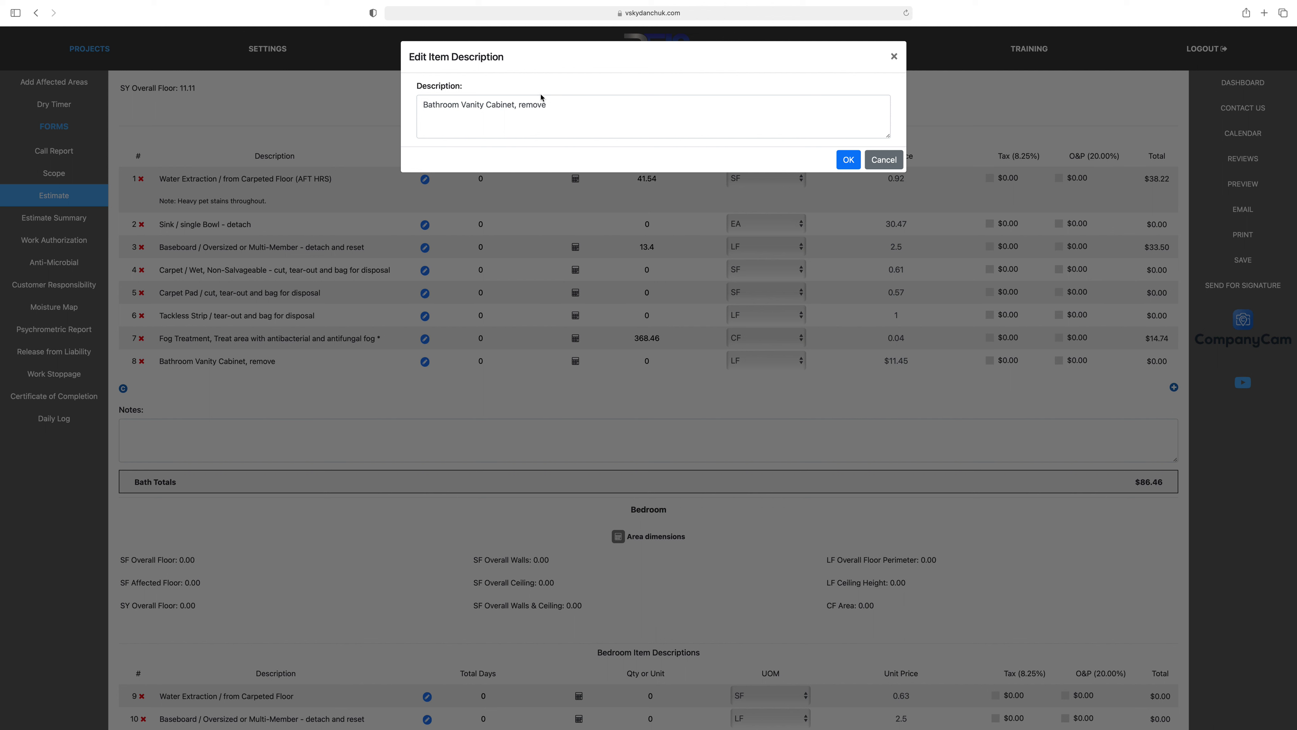
pyautogui.click(550, 106)
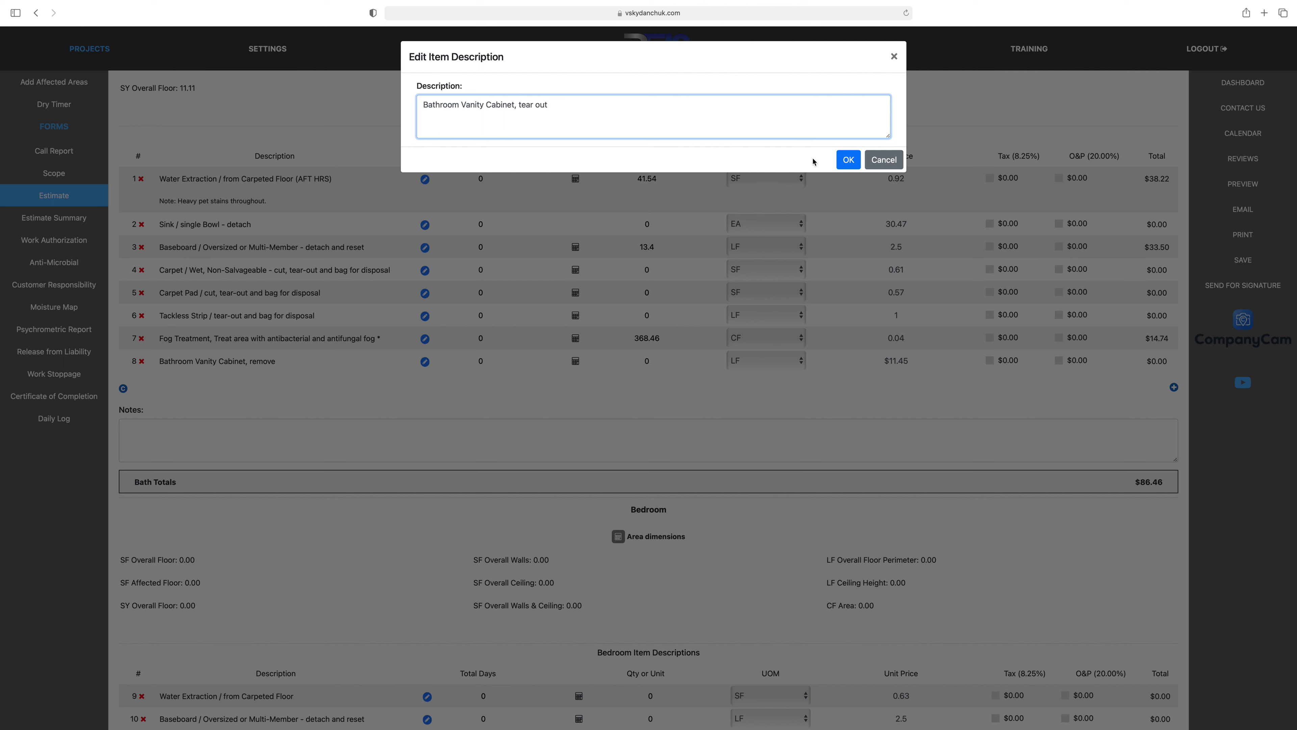
pyautogui.click(848, 160)
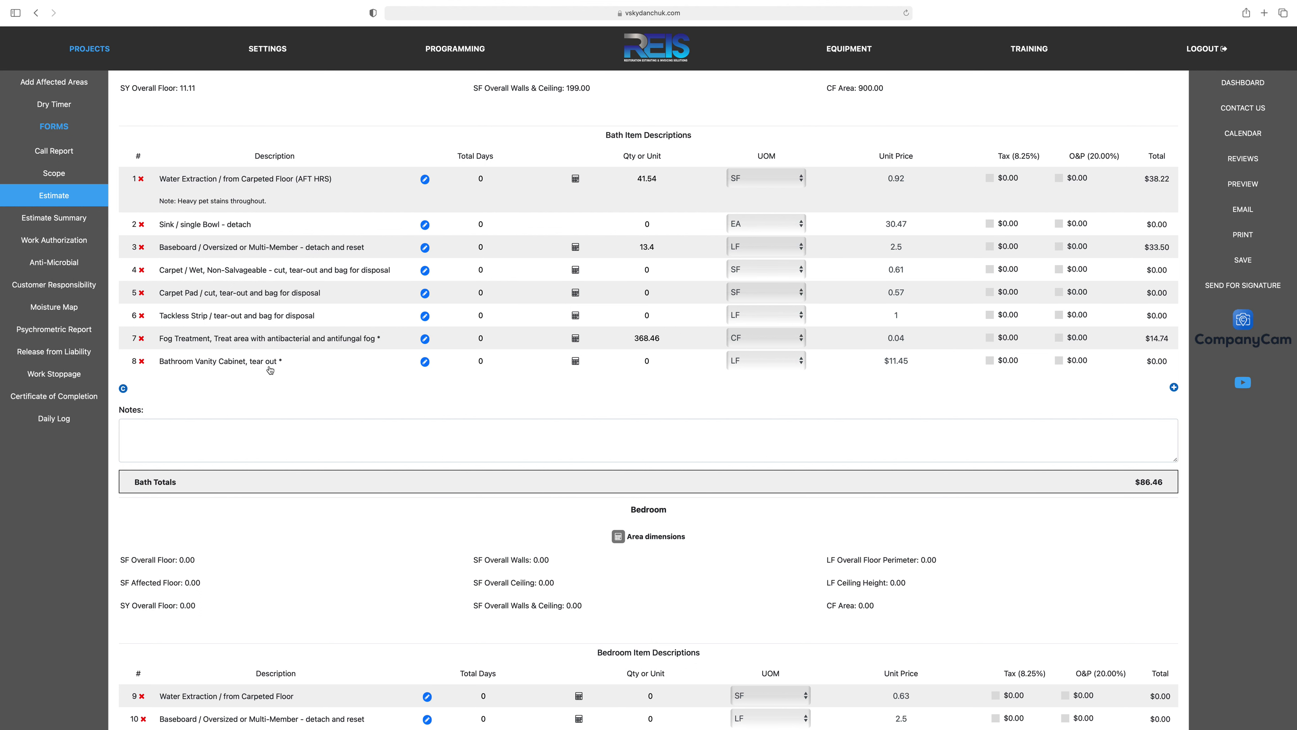
# Review the vanity cabinet item's edited description and the Craftsman line item footnote beneath the estimate totals.
pyautogui.click(227, 362)
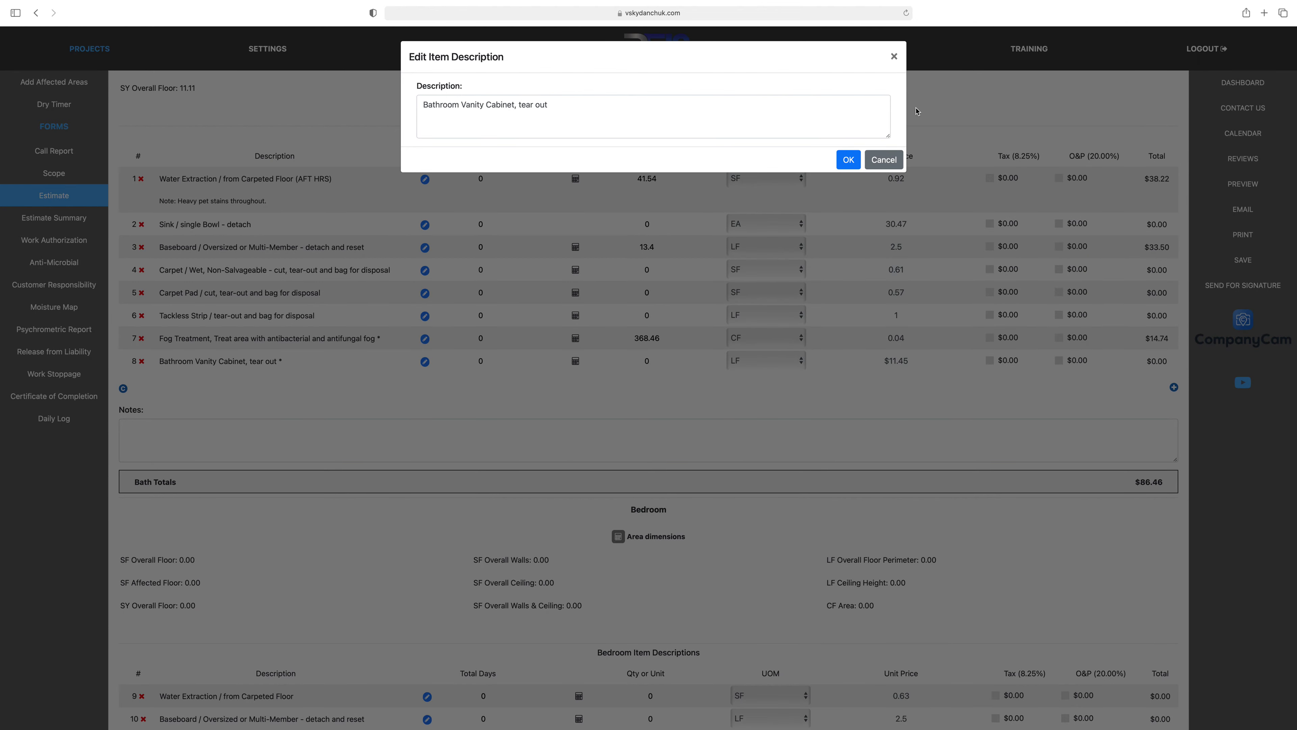
pyautogui.click(884, 159)
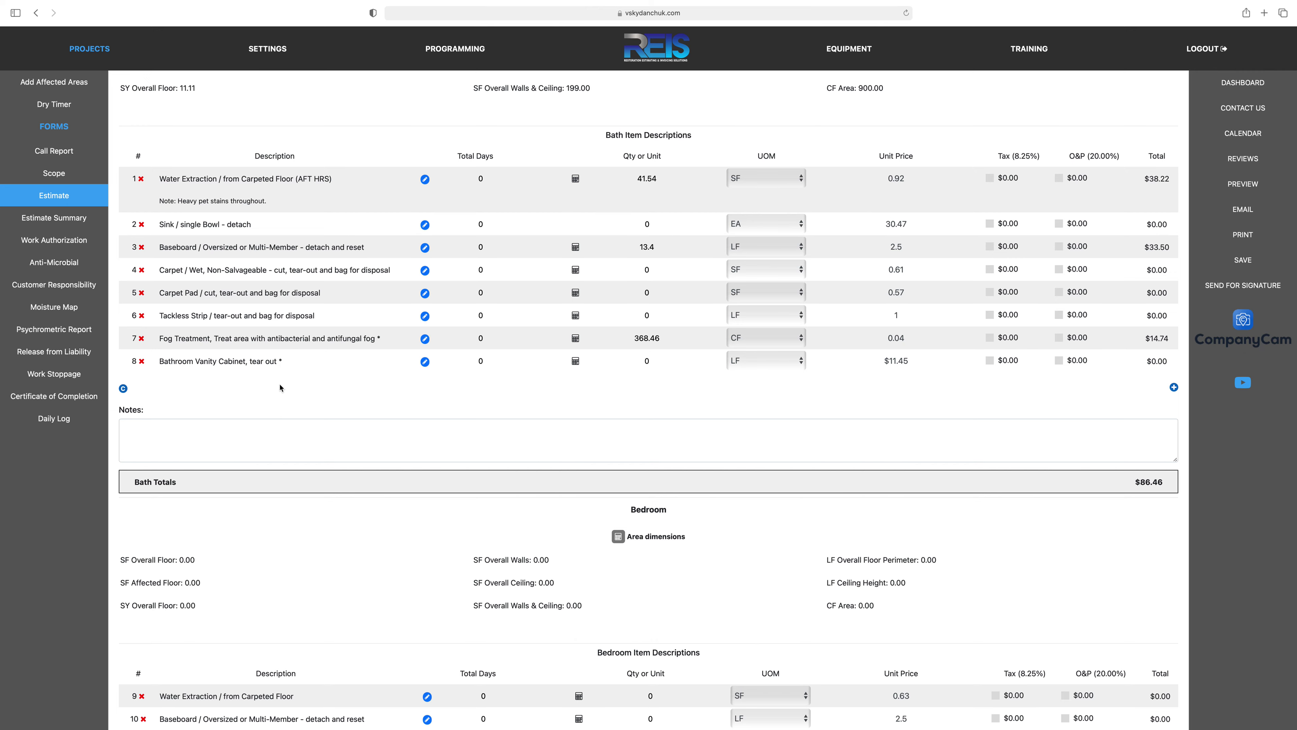
pyautogui.scroll(-15, 286, 415)
pyautogui.scroll(-2, 285, 414)
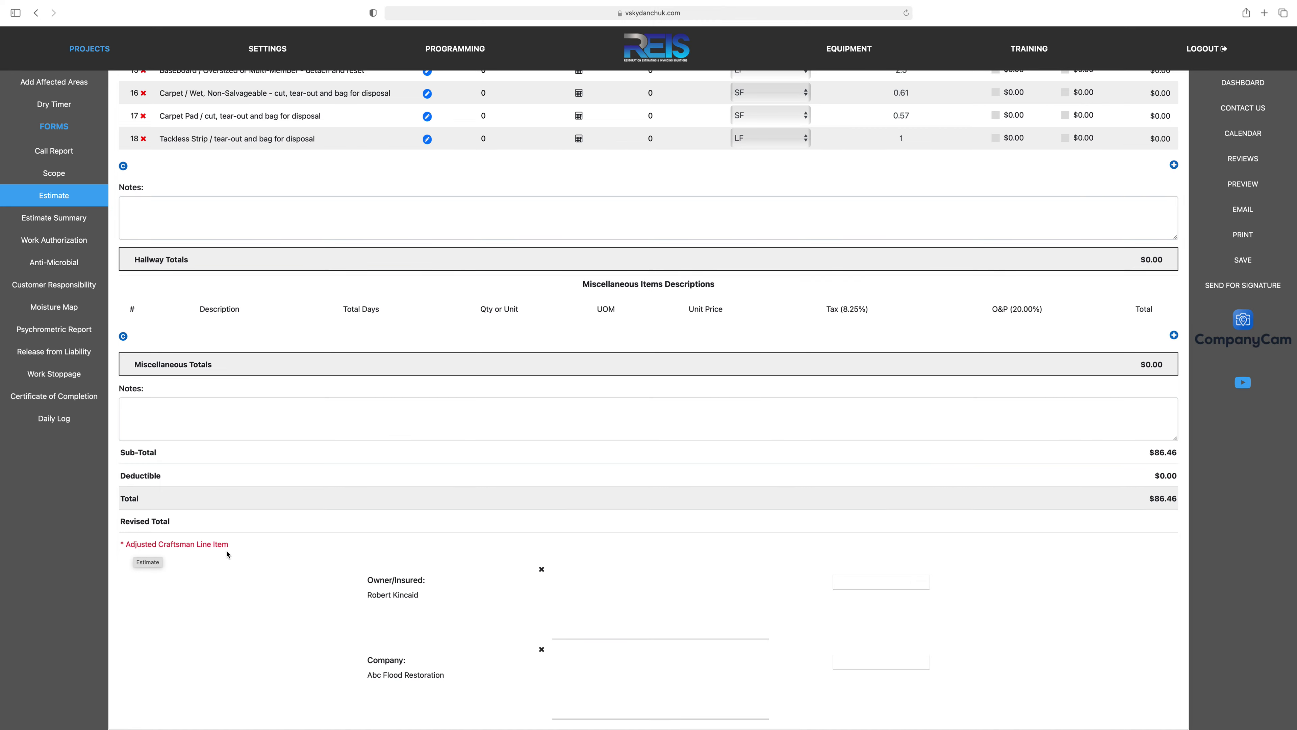
pyautogui.scroll(12, 228, 554)
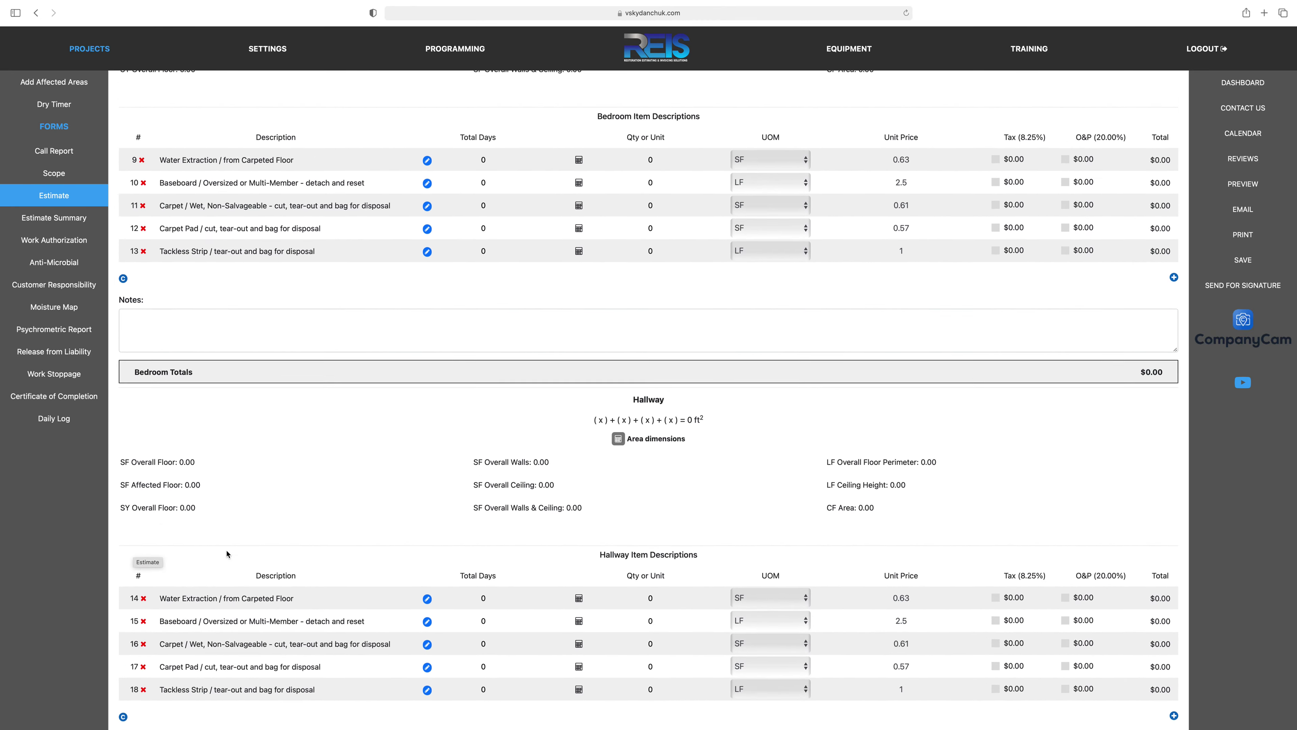
pyautogui.scroll(9, 228, 554)
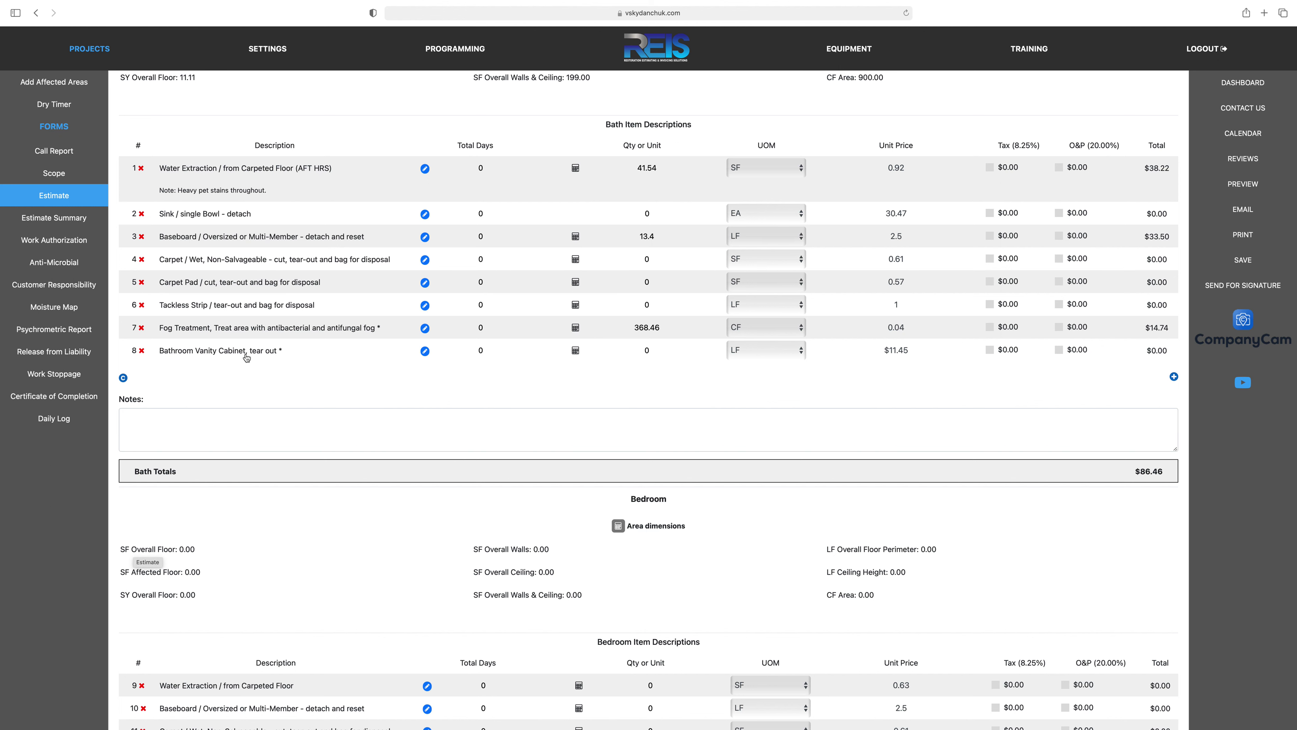
# Try After Hours pricing on the Bathroom Vanity Cabinet line item and return it to Regular Hours.
pyautogui.click(427, 357)
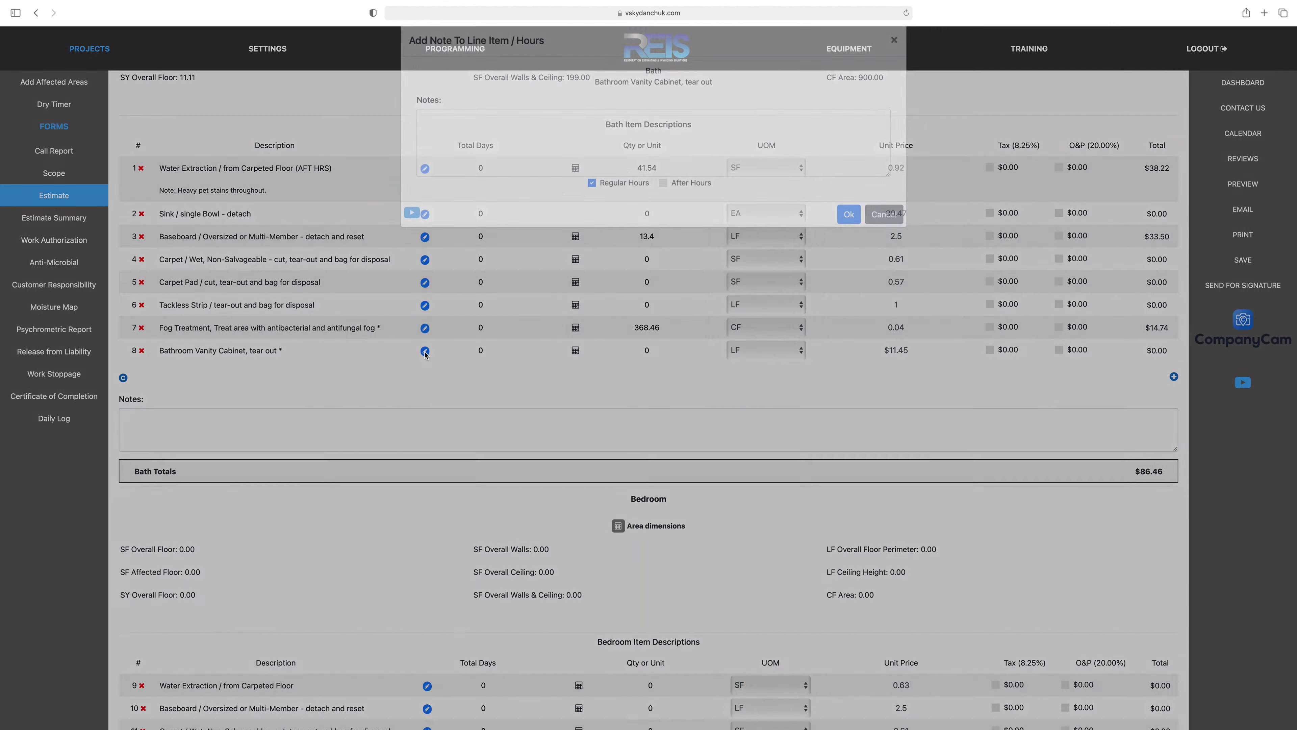
pyautogui.click(486, 156)
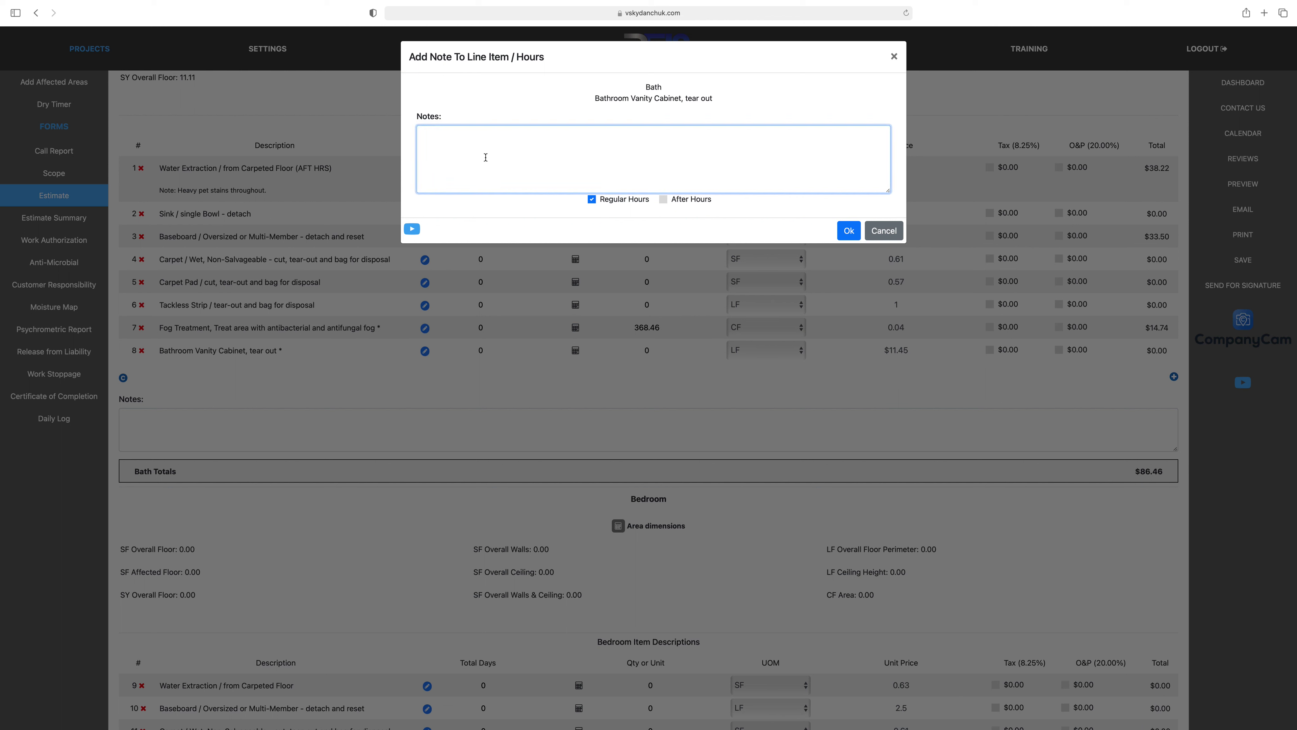
pyautogui.click(663, 199)
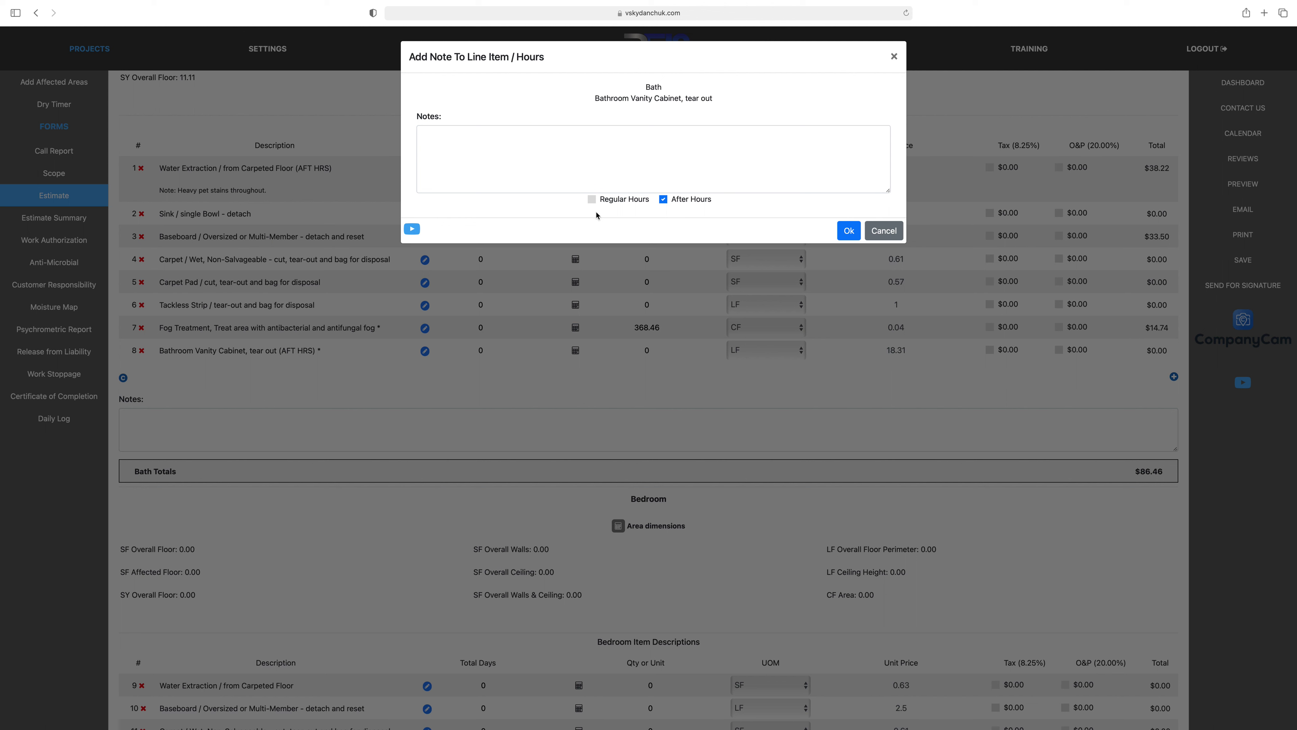
pyautogui.click(592, 199)
pyautogui.click(894, 58)
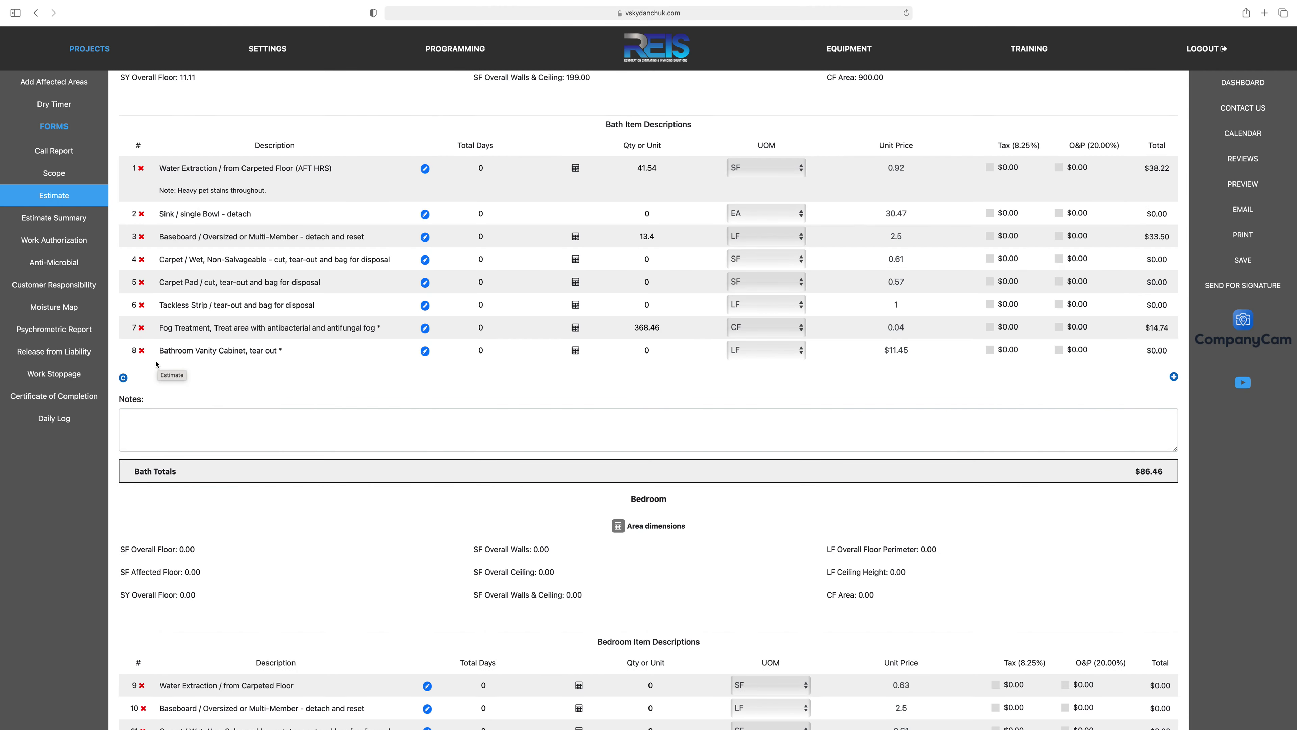
# Add the note "note" to the Bathroom Vanity Cabinet line item.
pyautogui.click(425, 352)
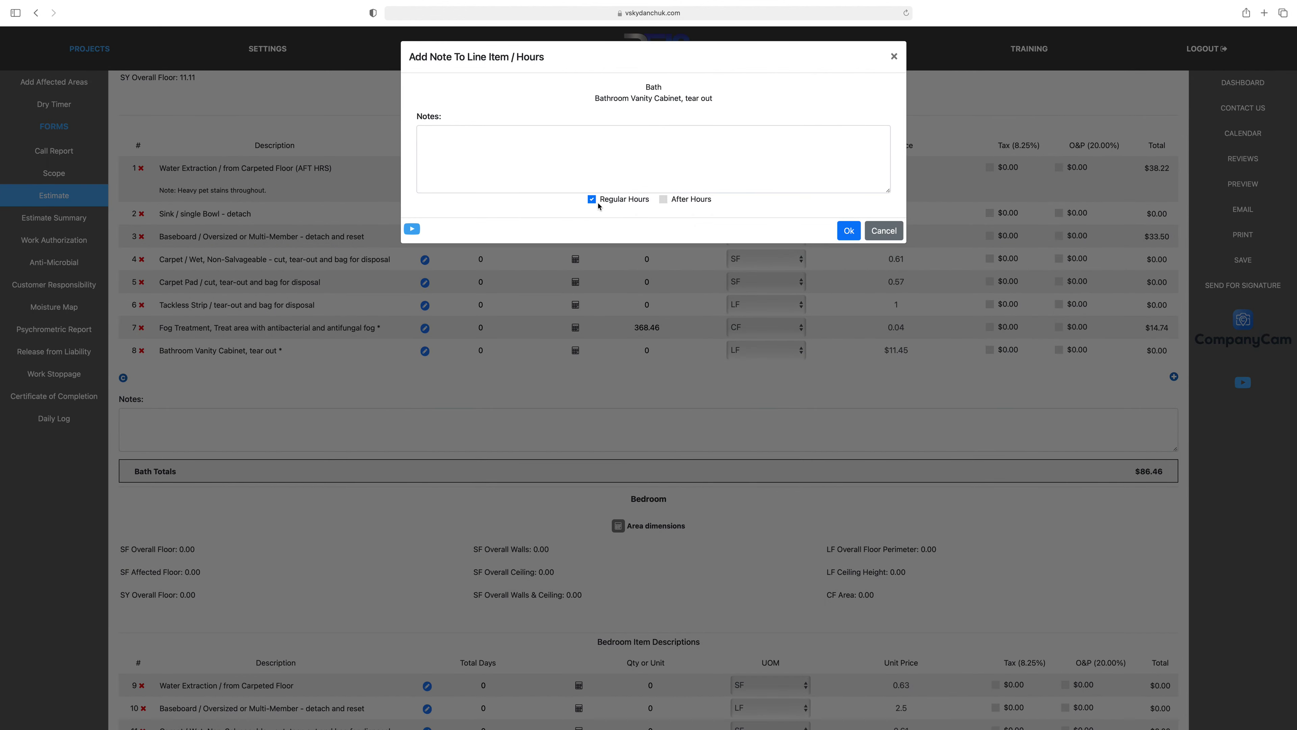
pyautogui.click(432, 144)
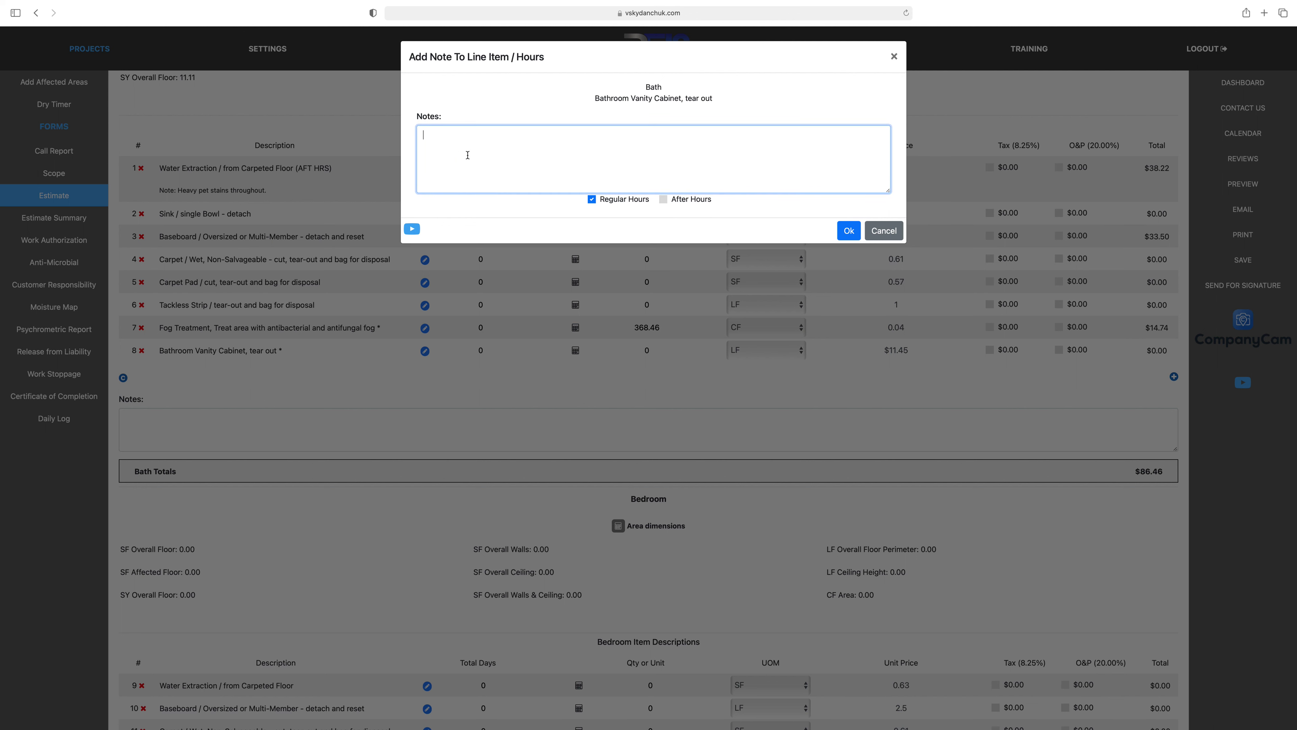
pyautogui.write('note')
pyautogui.click(848, 231)
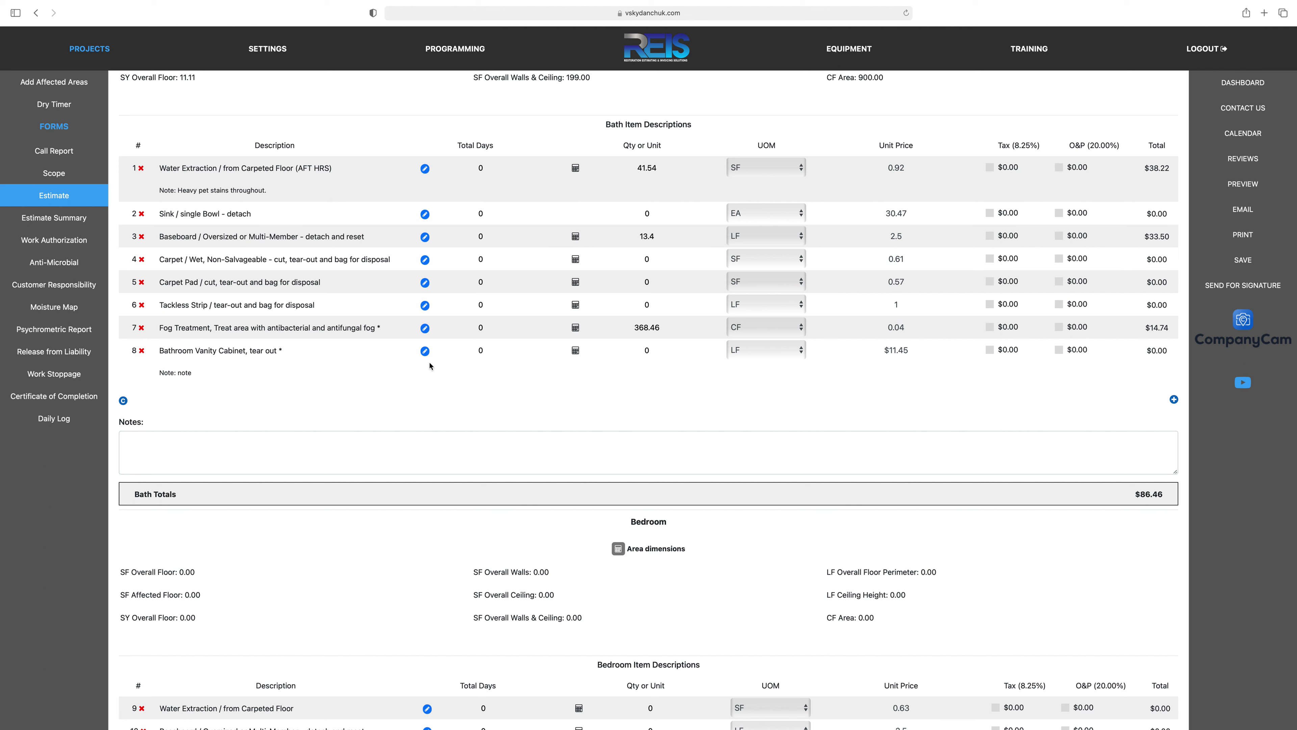
pyautogui.click(484, 350)
pyautogui.click(575, 352)
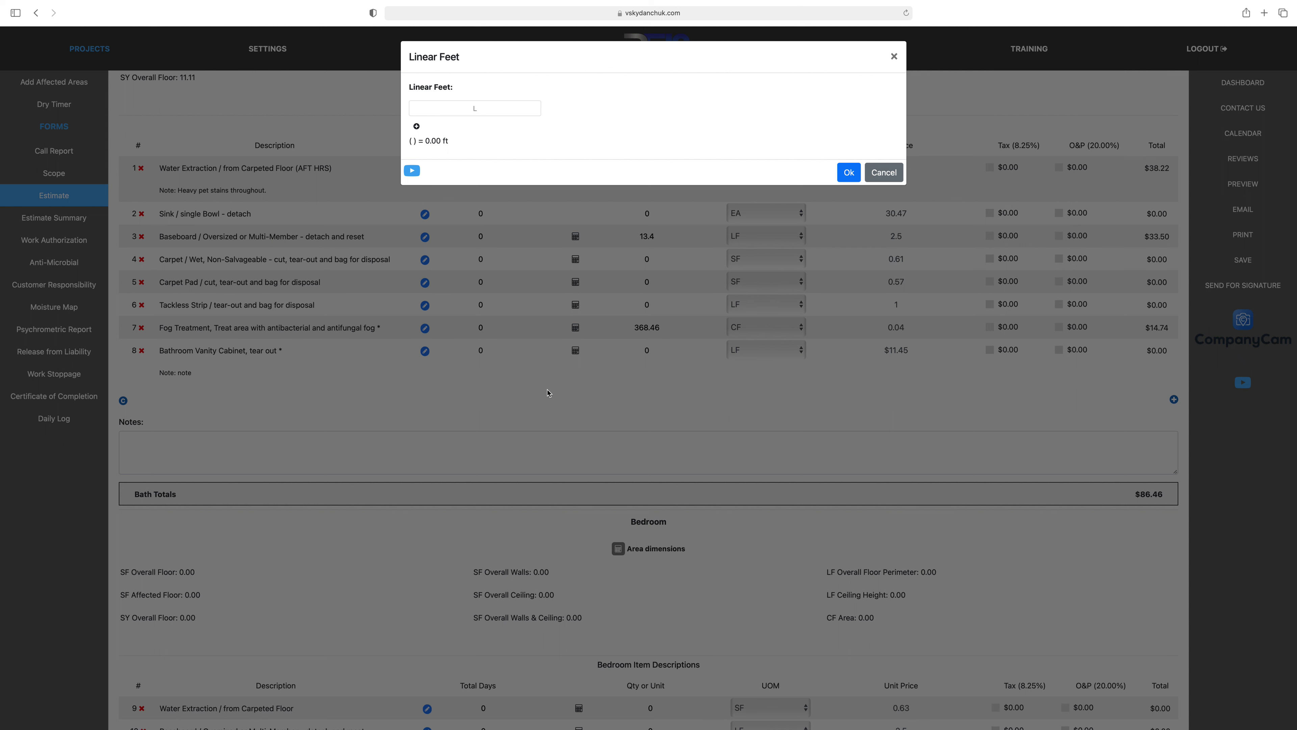
pyautogui.click(894, 57)
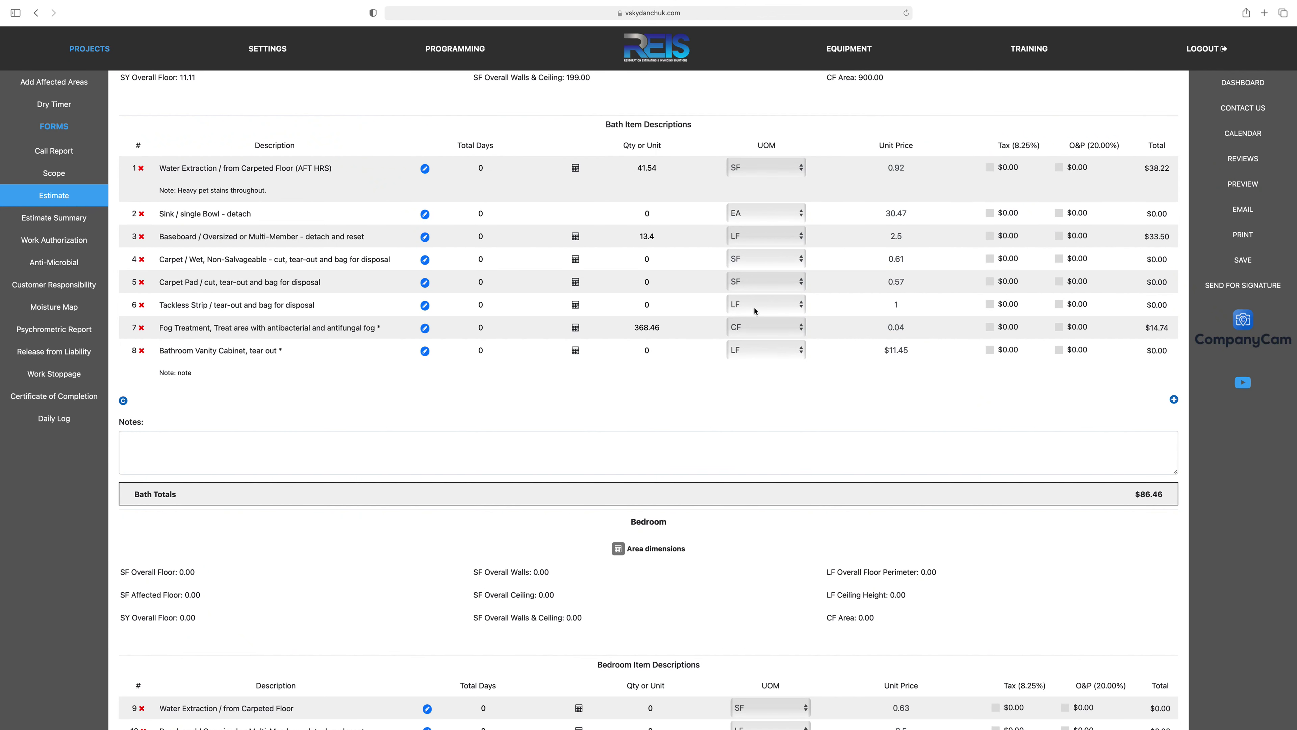
# Set the Bathroom Vanity Cabinet line item's quantity to 3.0.
pyautogui.click(650, 351)
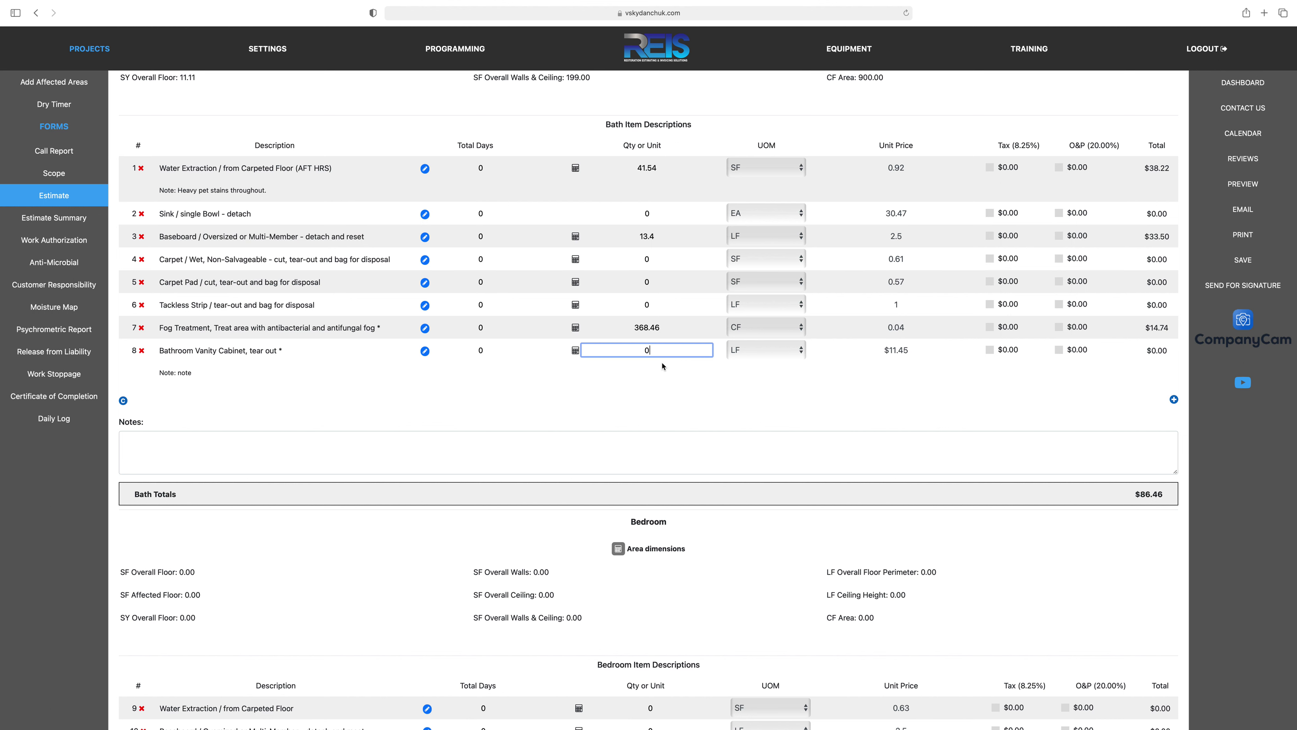
pyautogui.write('3.0')
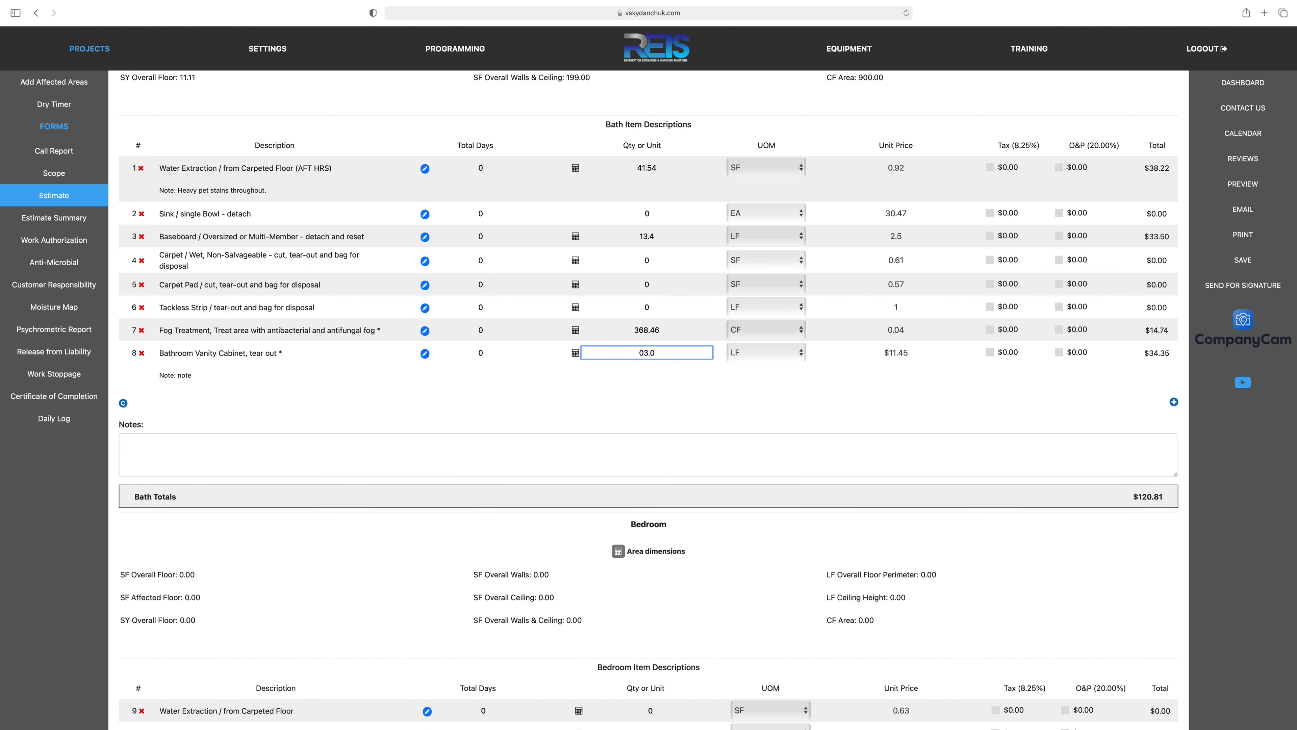
pyautogui.press('BackSpace')
pyautogui.press('BackSpace')
pyautogui.press('BackSpace')
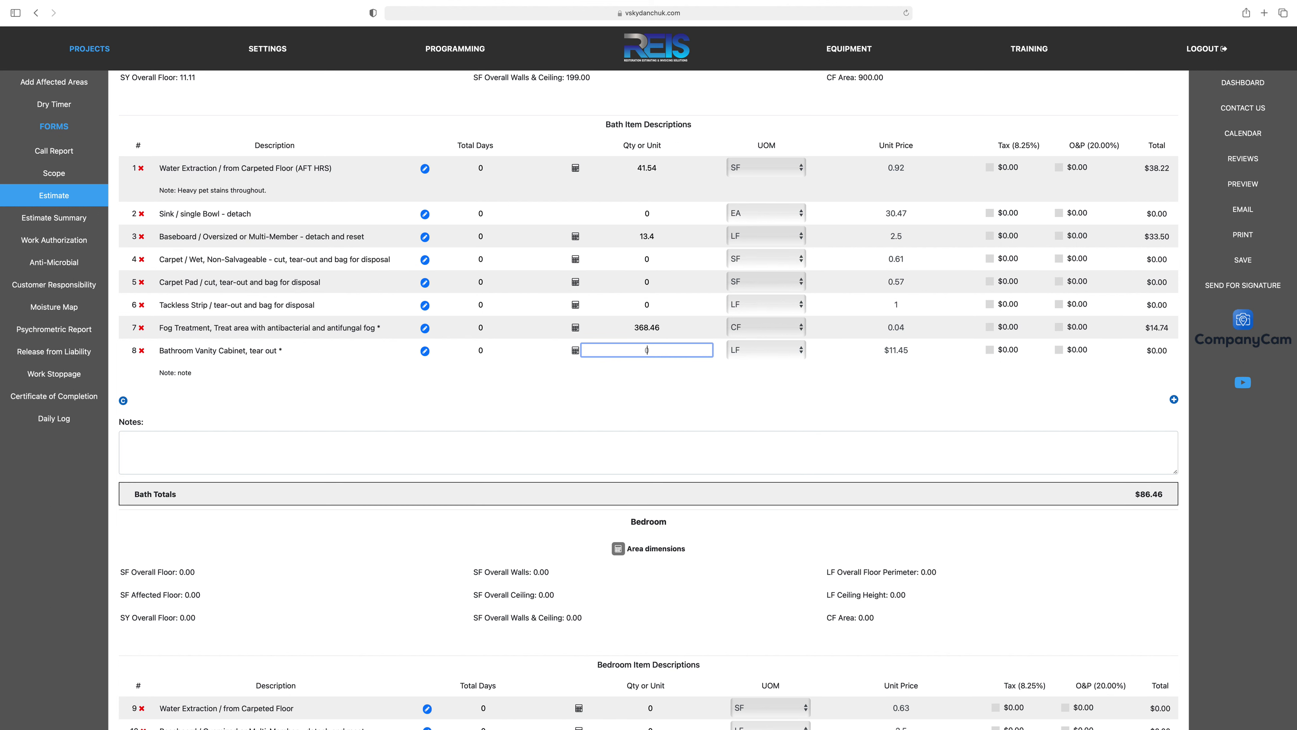
pyautogui.write('3.0')
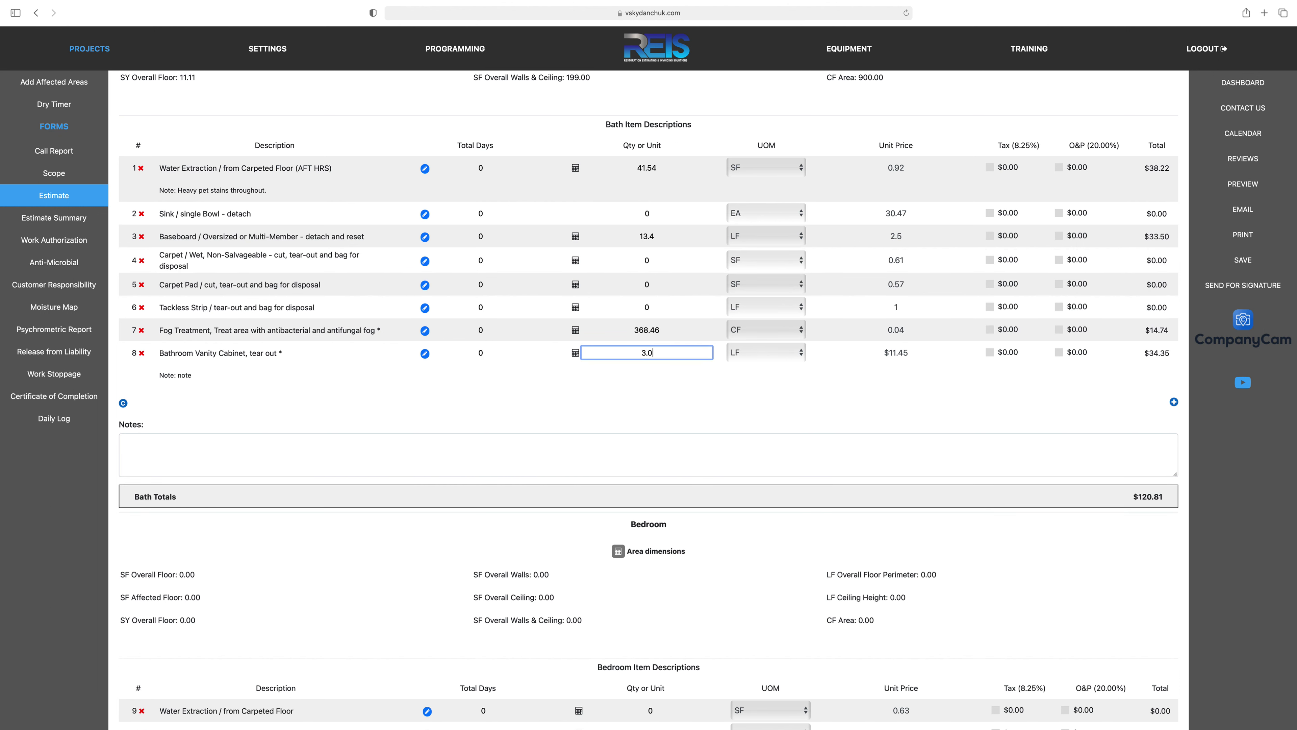
pyautogui.click(658, 391)
# Apply the 8.25% tax and the 20% O&P to the Bathroom Vanity Cabinet line item.
pyautogui.click(990, 352)
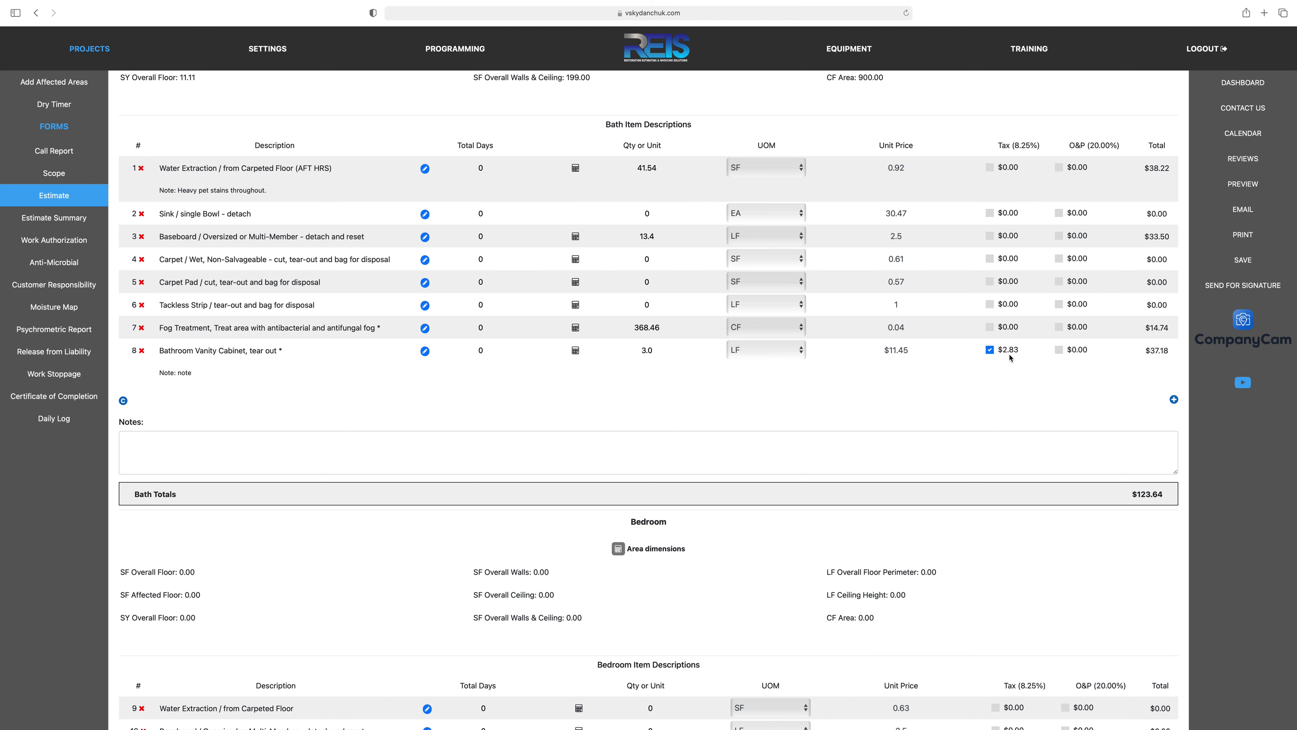
pyautogui.click(1059, 351)
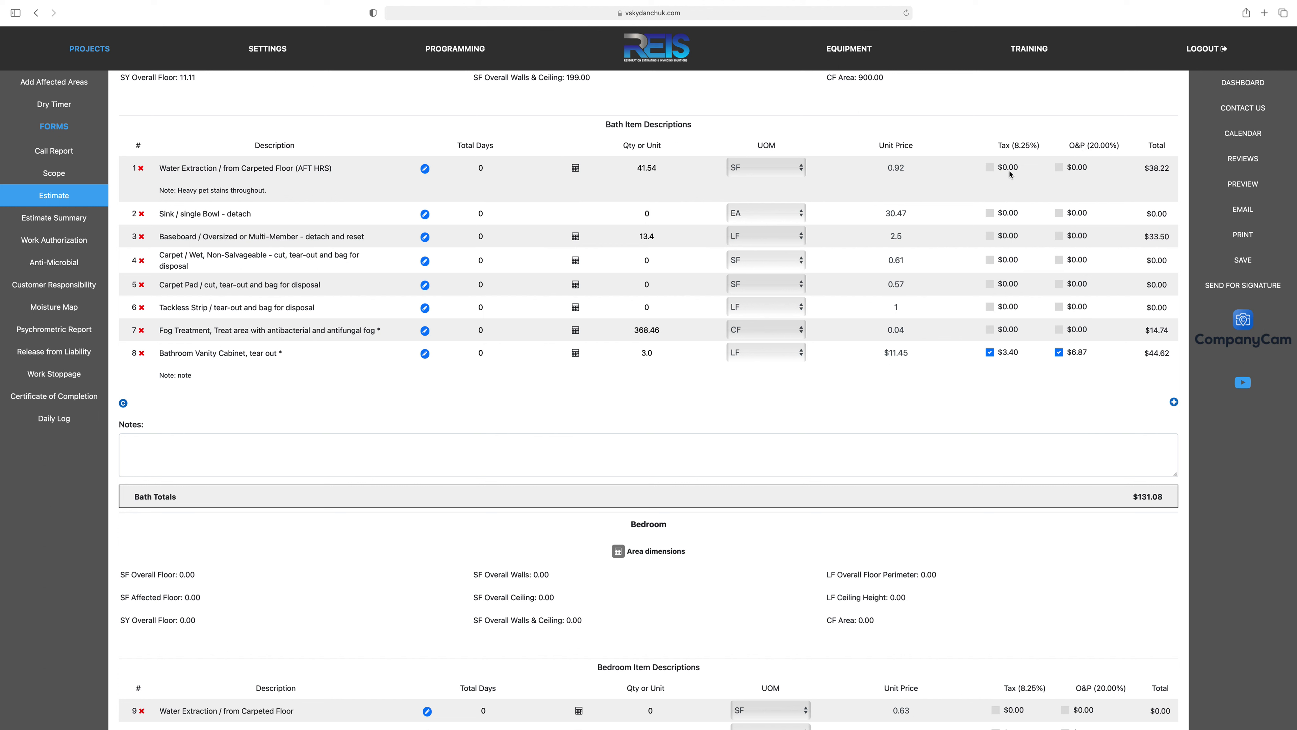
# Toggle the tax and O&P on the Bathroom Vanity Cabinet line item, leaving only the 8.25% tax applied.
pyautogui.click(1059, 353)
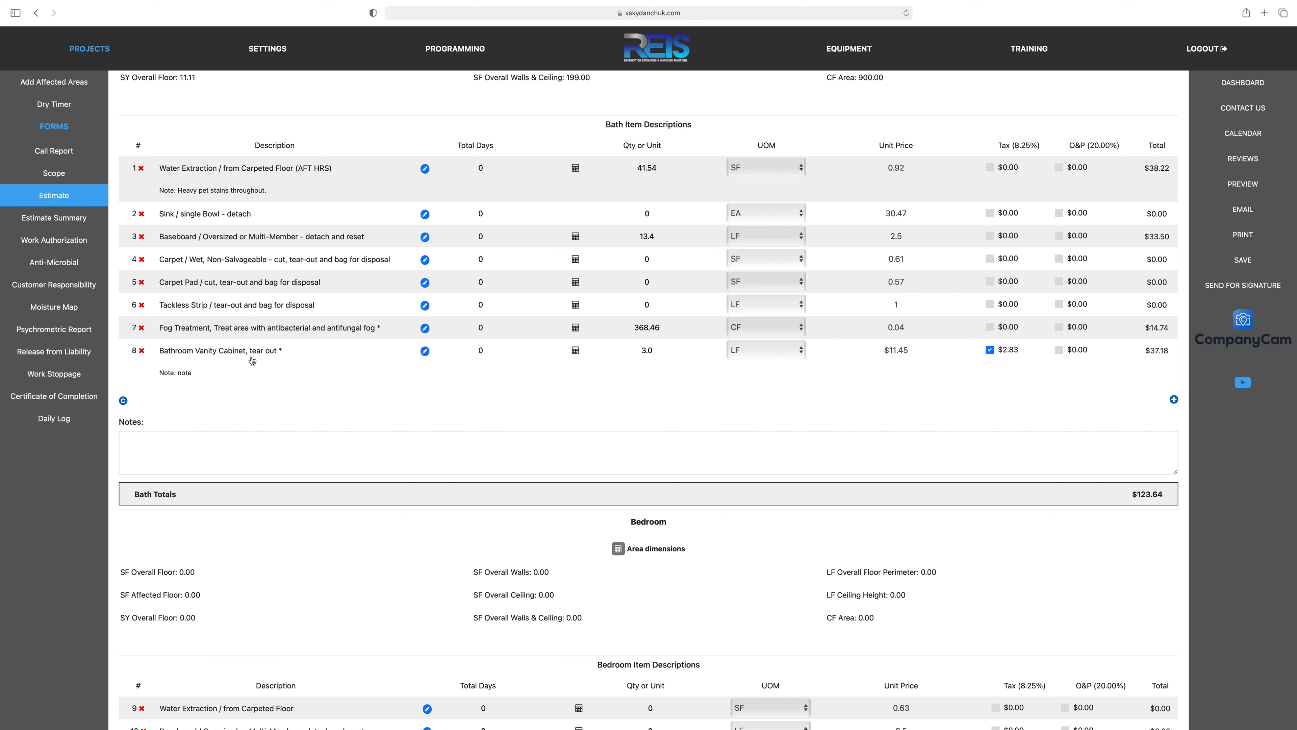
pyautogui.click(990, 351)
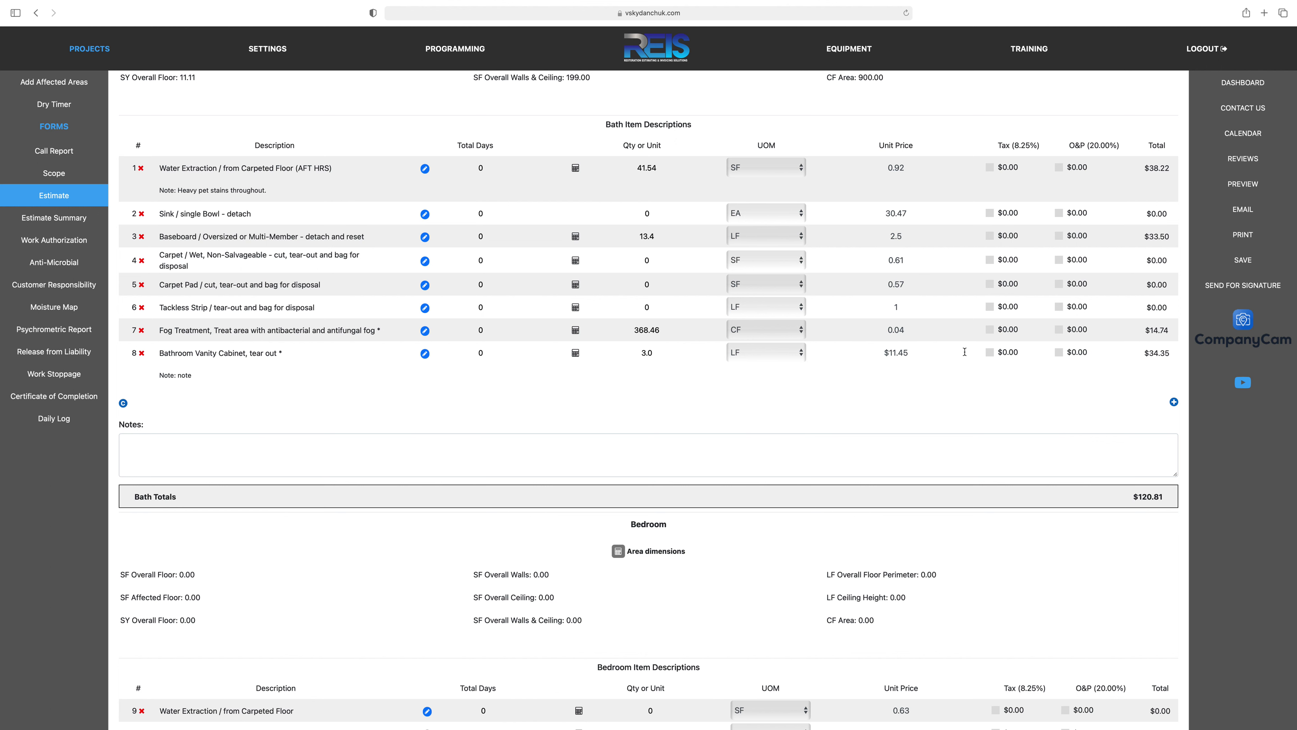
pyautogui.click(990, 354)
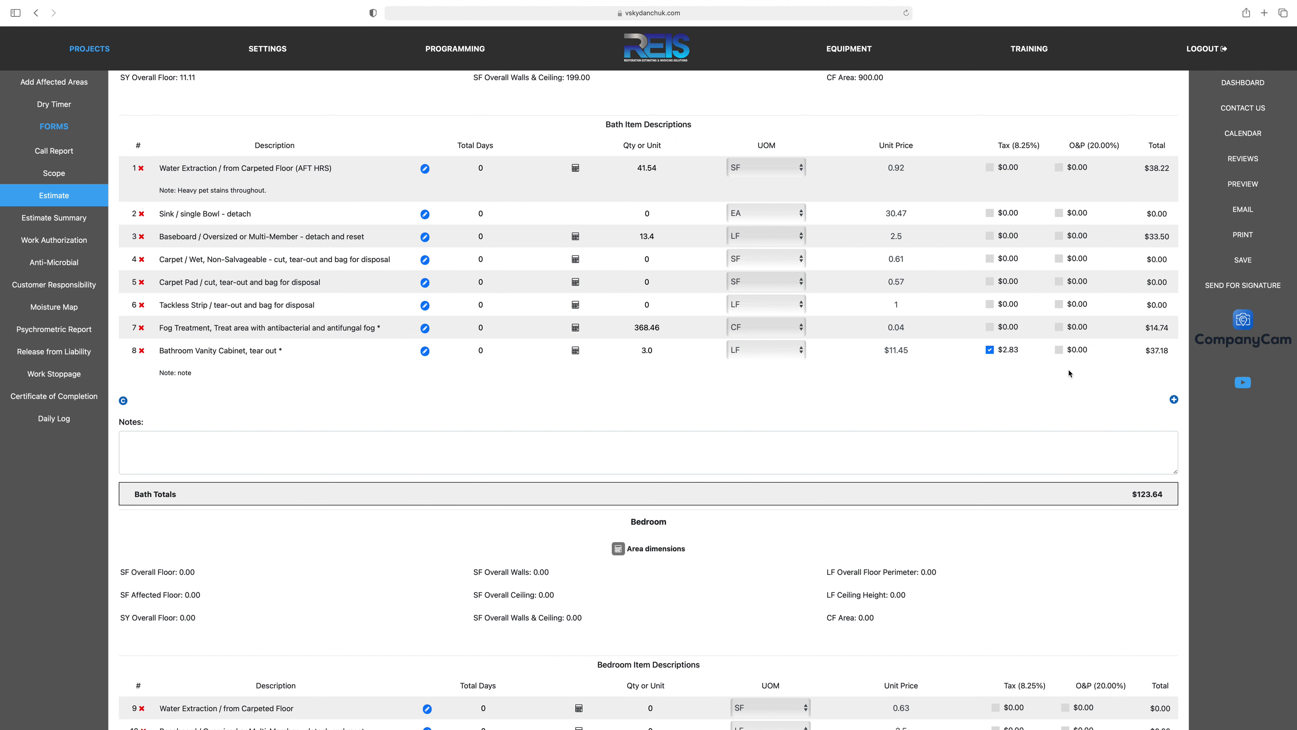
pyautogui.click(1059, 350)
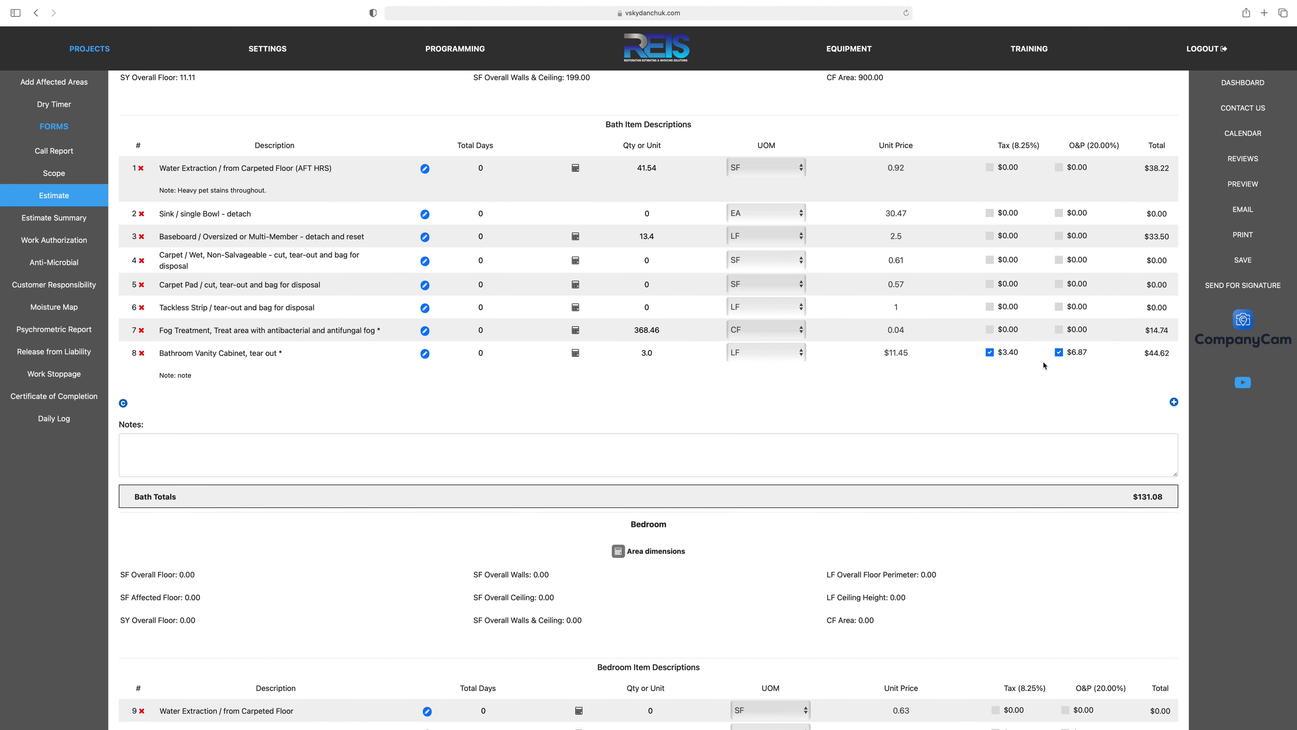
pyautogui.click(1058, 353)
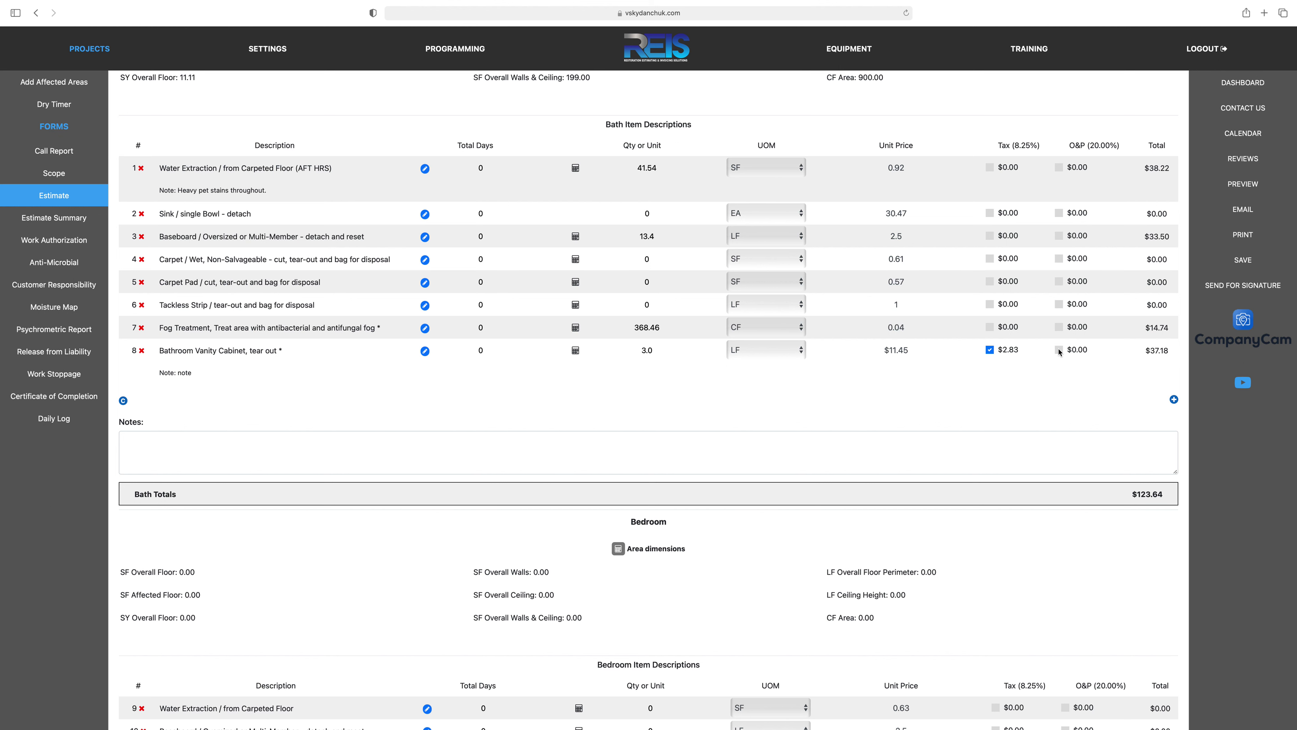
pyautogui.click(1059, 350)
pyautogui.click(1059, 353)
# Change the Bathroom Vanity Cabinet line item's description to "Bathroom Vanity Cabinet, remove".
pyautogui.click(236, 353)
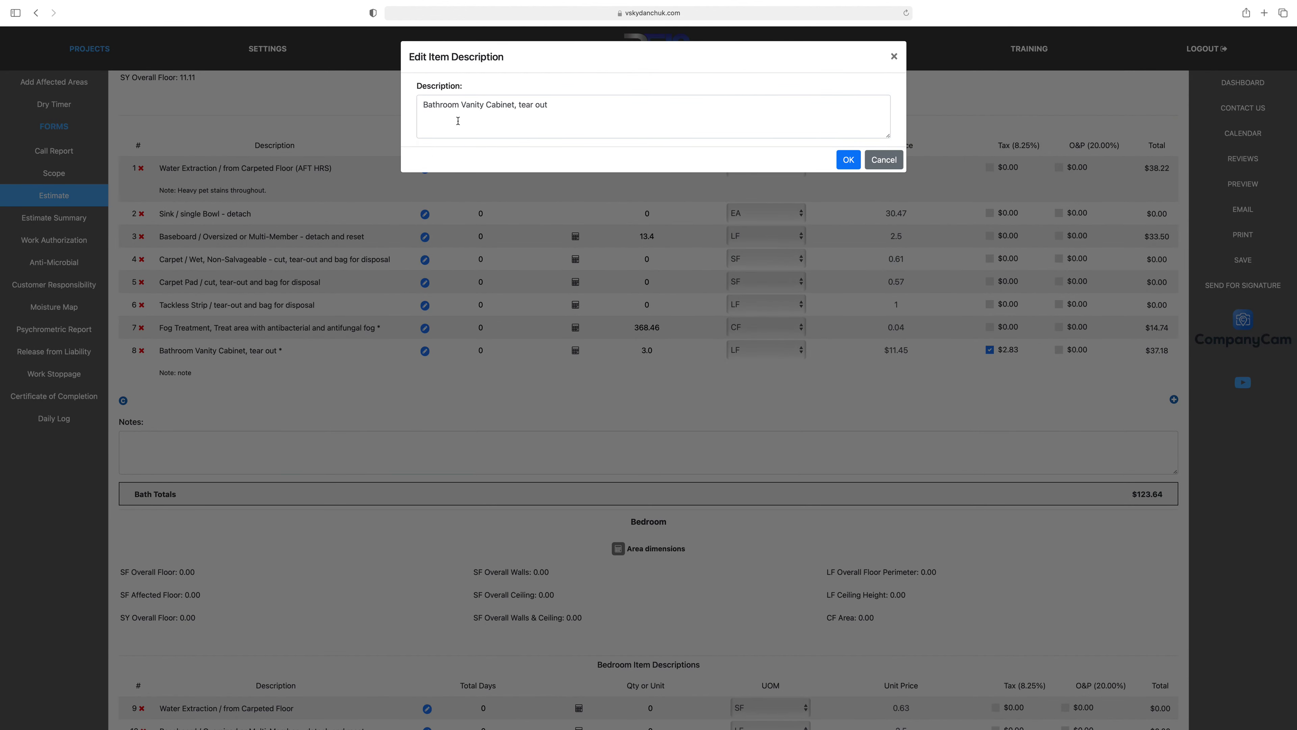
pyautogui.moveTo(550, 103); pyautogui.dragTo(519, 102)
pyautogui.press('BackSpace')
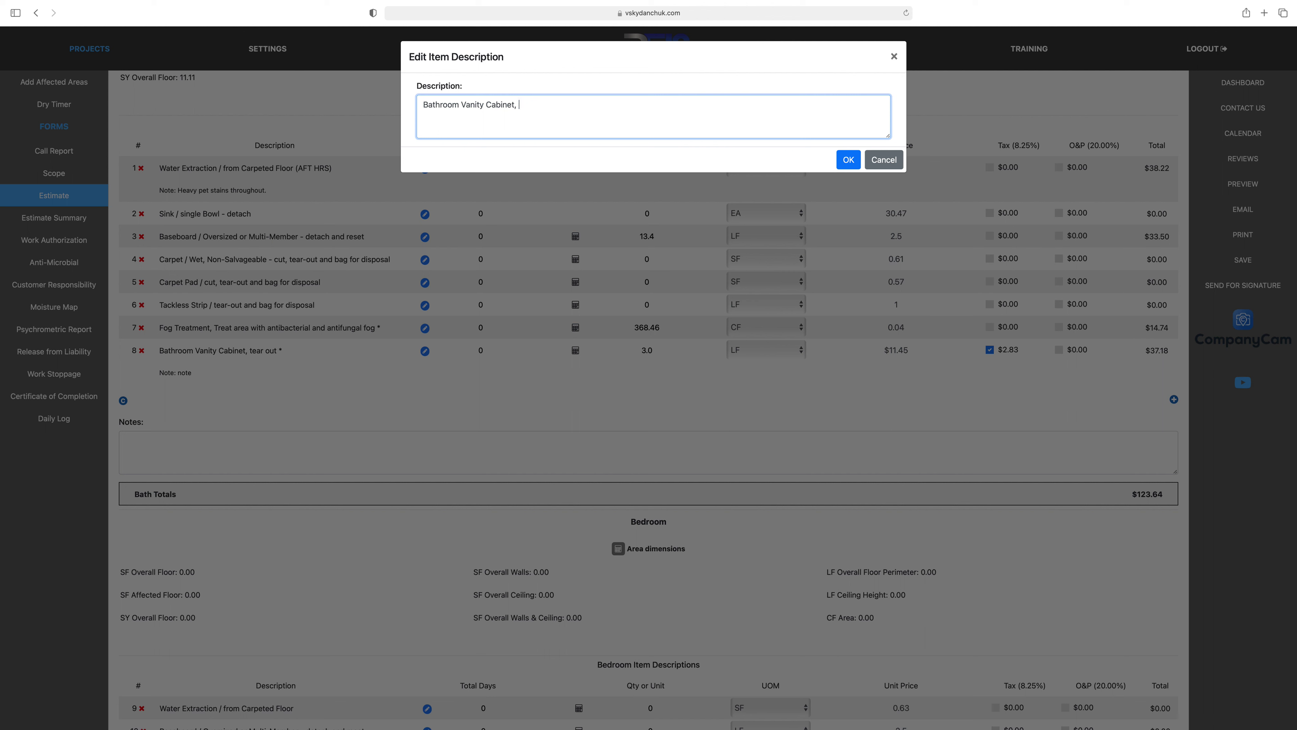
pyautogui.write('remove')
pyautogui.click(848, 161)
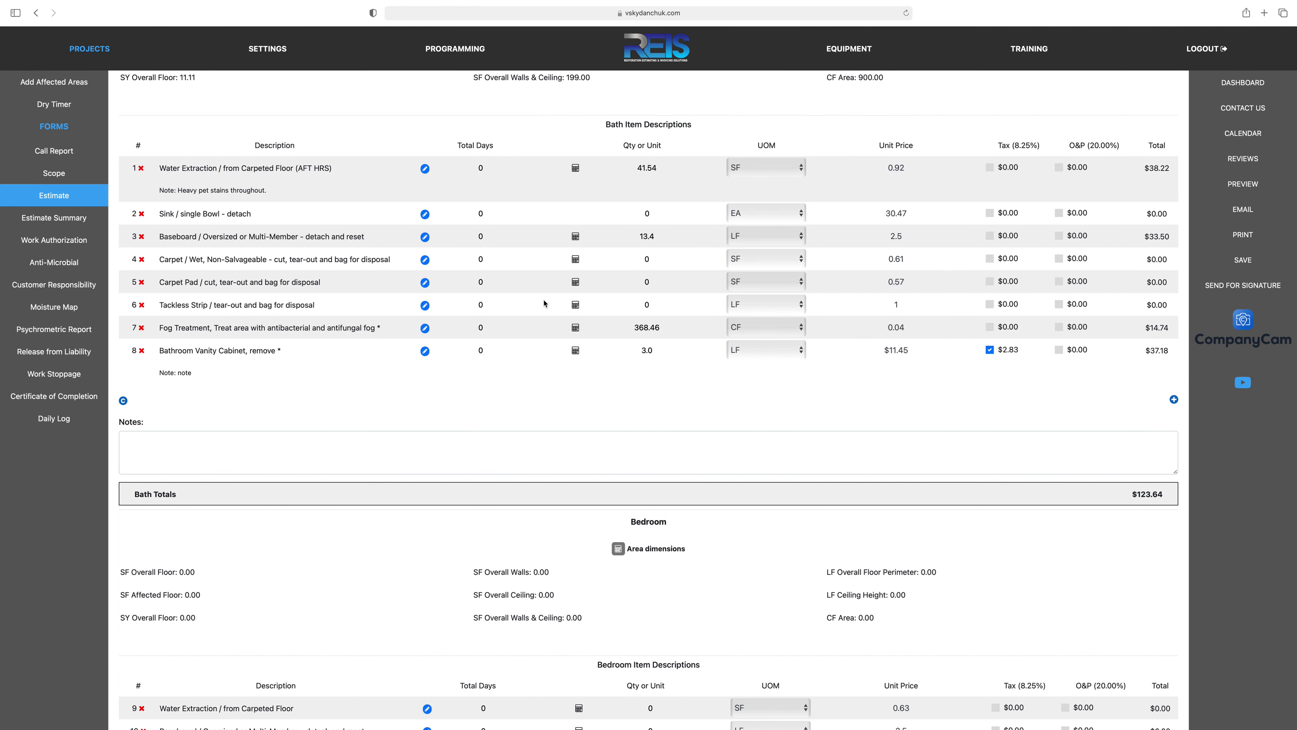
# Inspect the Bathroom Vanity Cabinet line item's description editor, Linear Feet calculator and unit price without changing them.
pyautogui.click(424, 351)
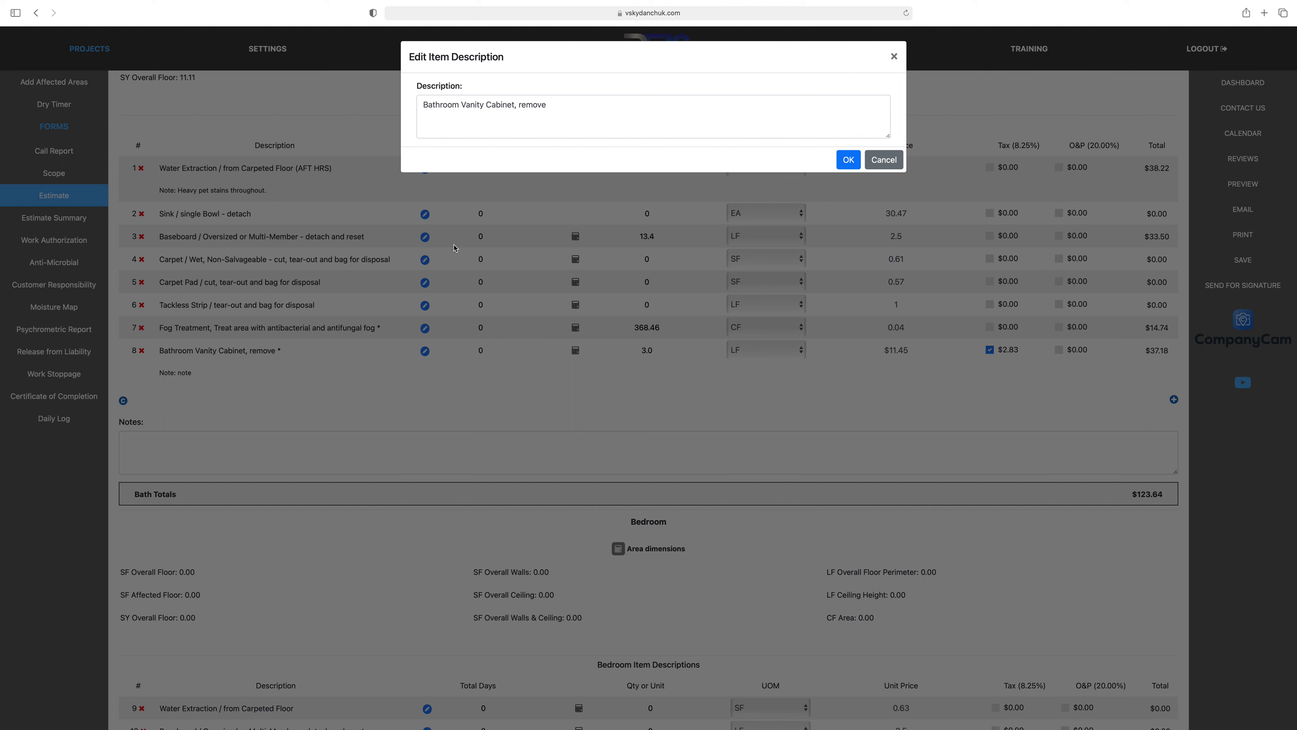
pyautogui.click(883, 160)
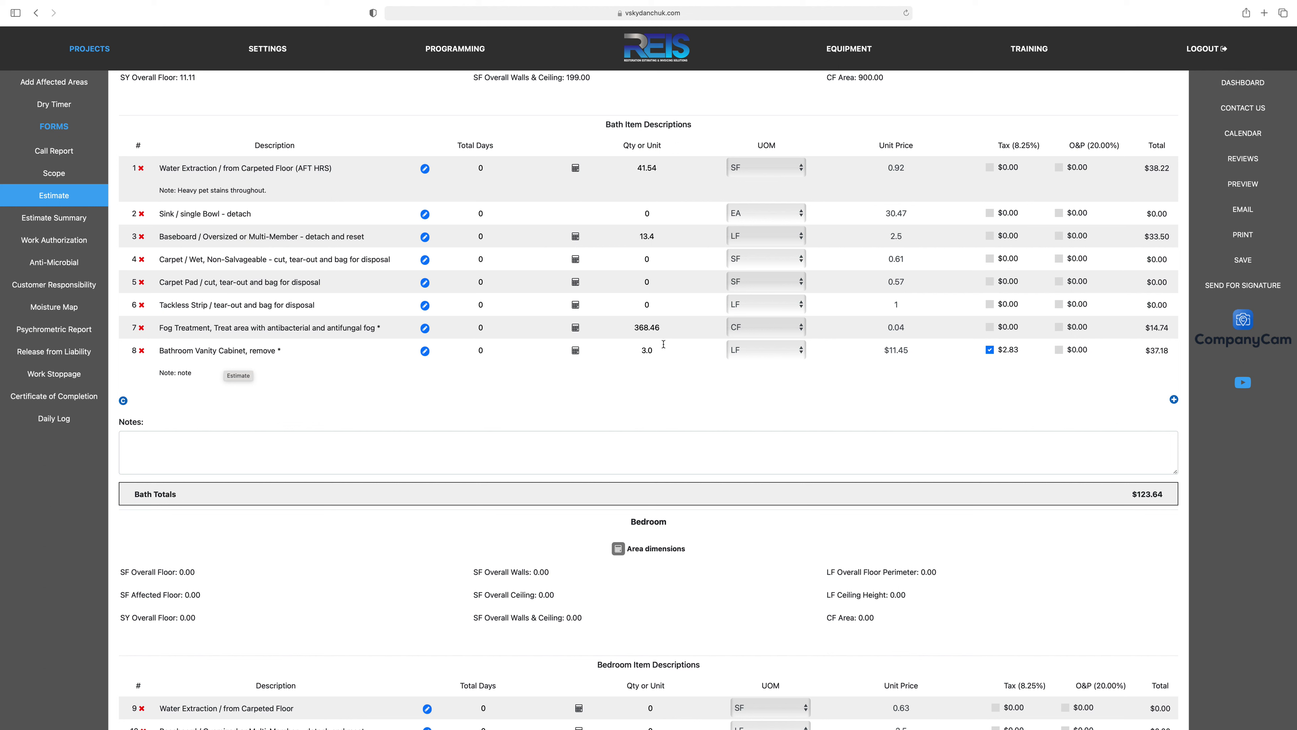
pyautogui.click(575, 352)
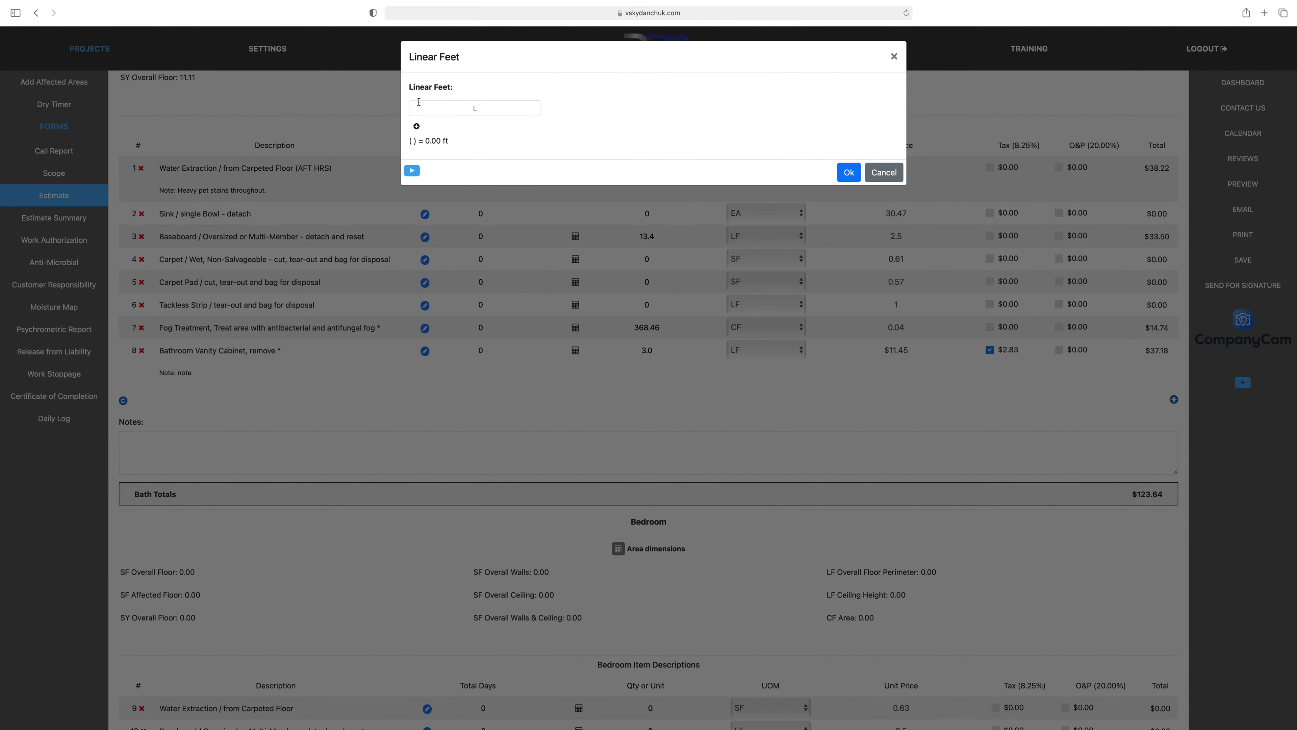
pyautogui.click(894, 57)
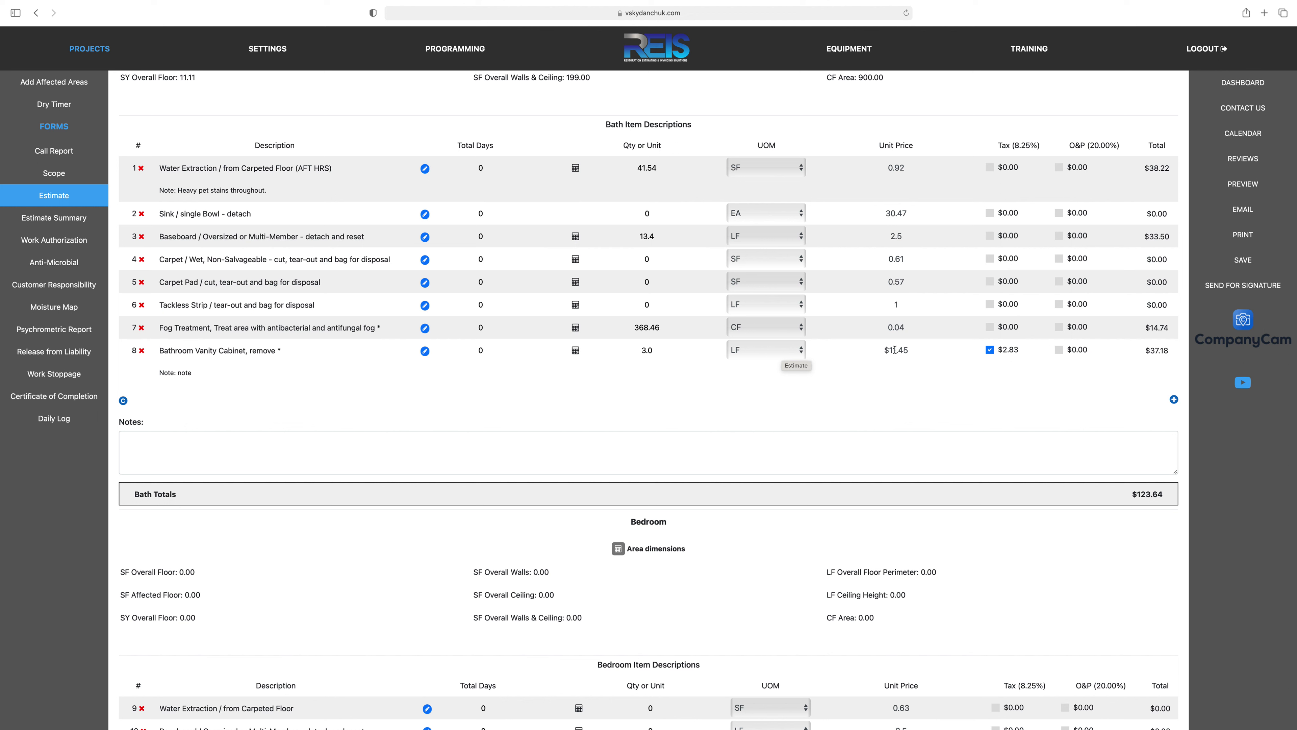
pyautogui.click(907, 350)
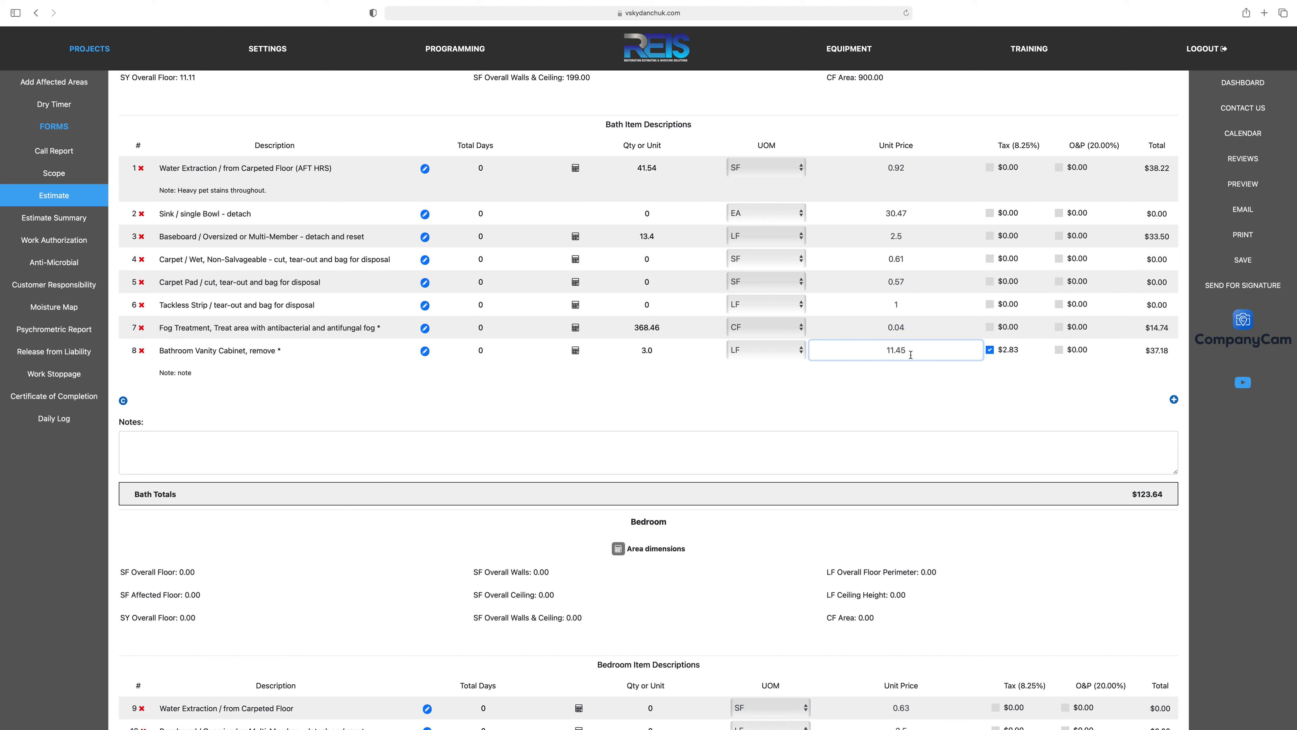
pyautogui.click(900, 380)
# Examine where Craftsman line items can be added in the Bath, Bedroom, Hallway and Miscellaneous sections of the estimate.
pyautogui.scroll(2, 472, 389)
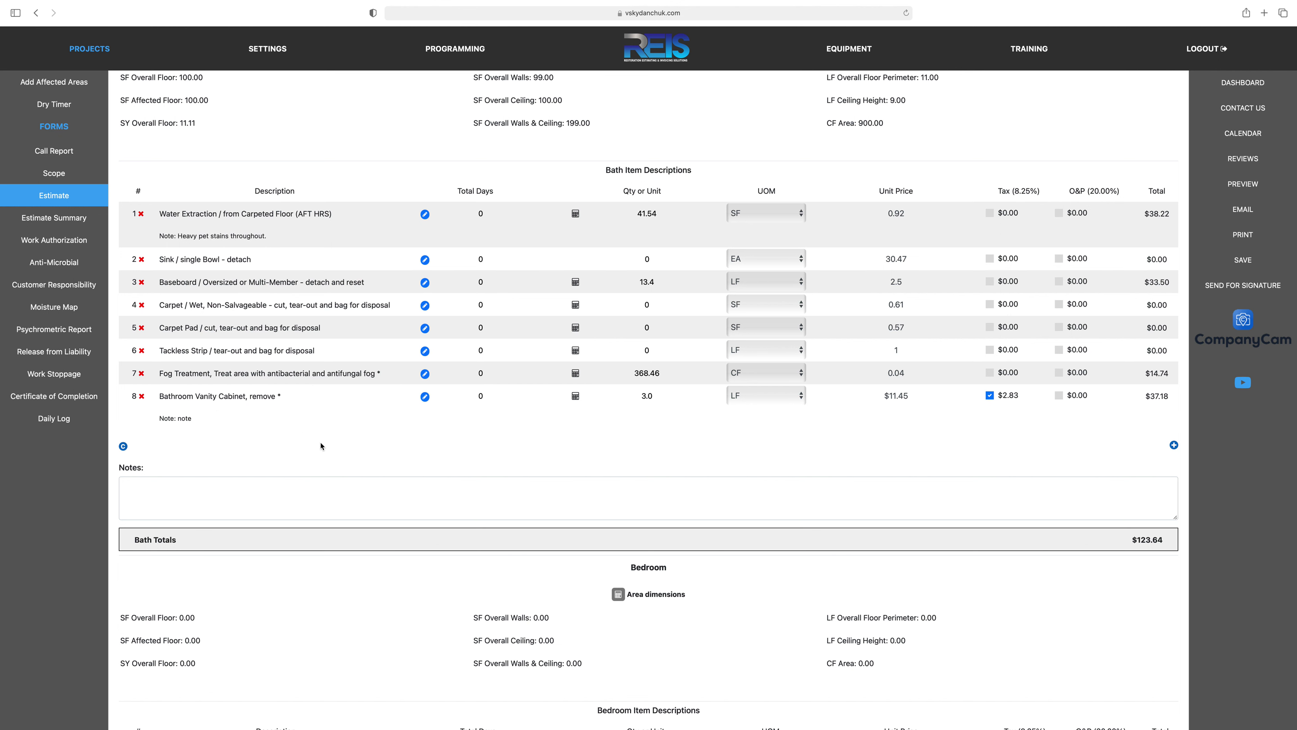
pyautogui.scroll(2, 321, 446)
pyautogui.scroll(3, 321, 446)
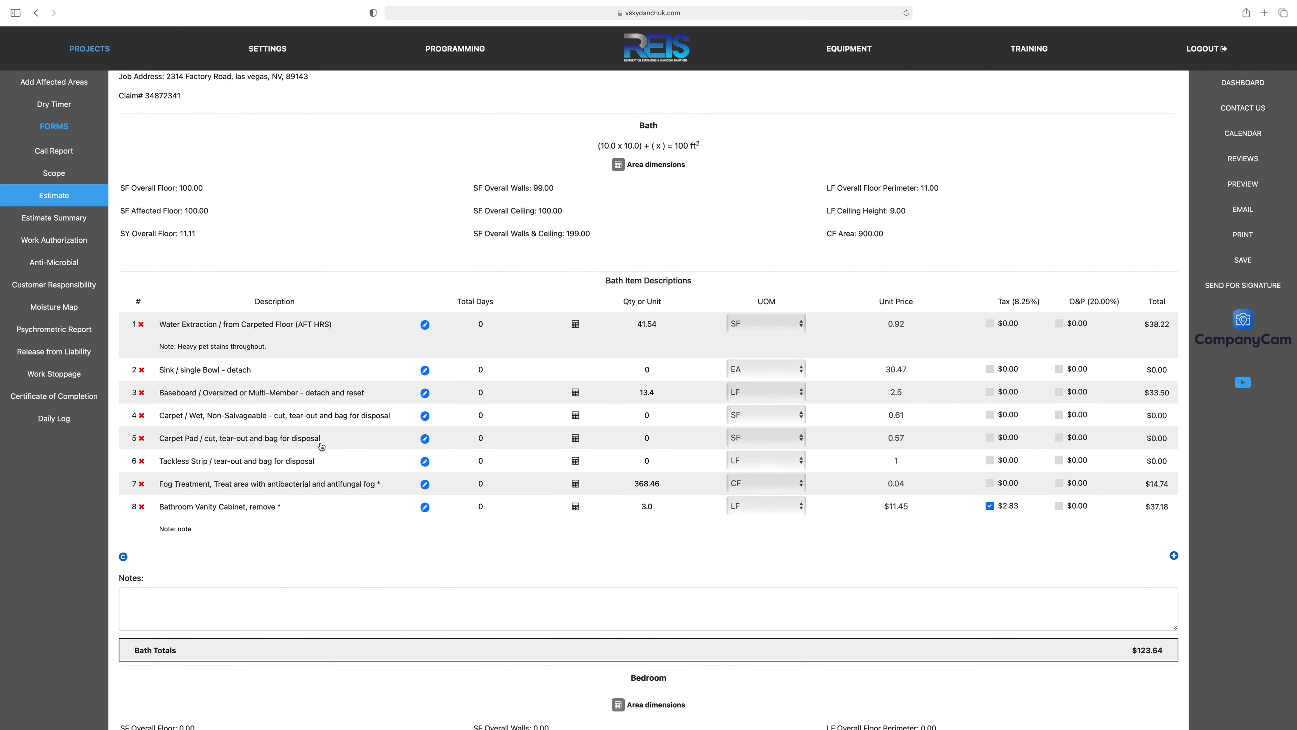
pyautogui.scroll(1, 321, 447)
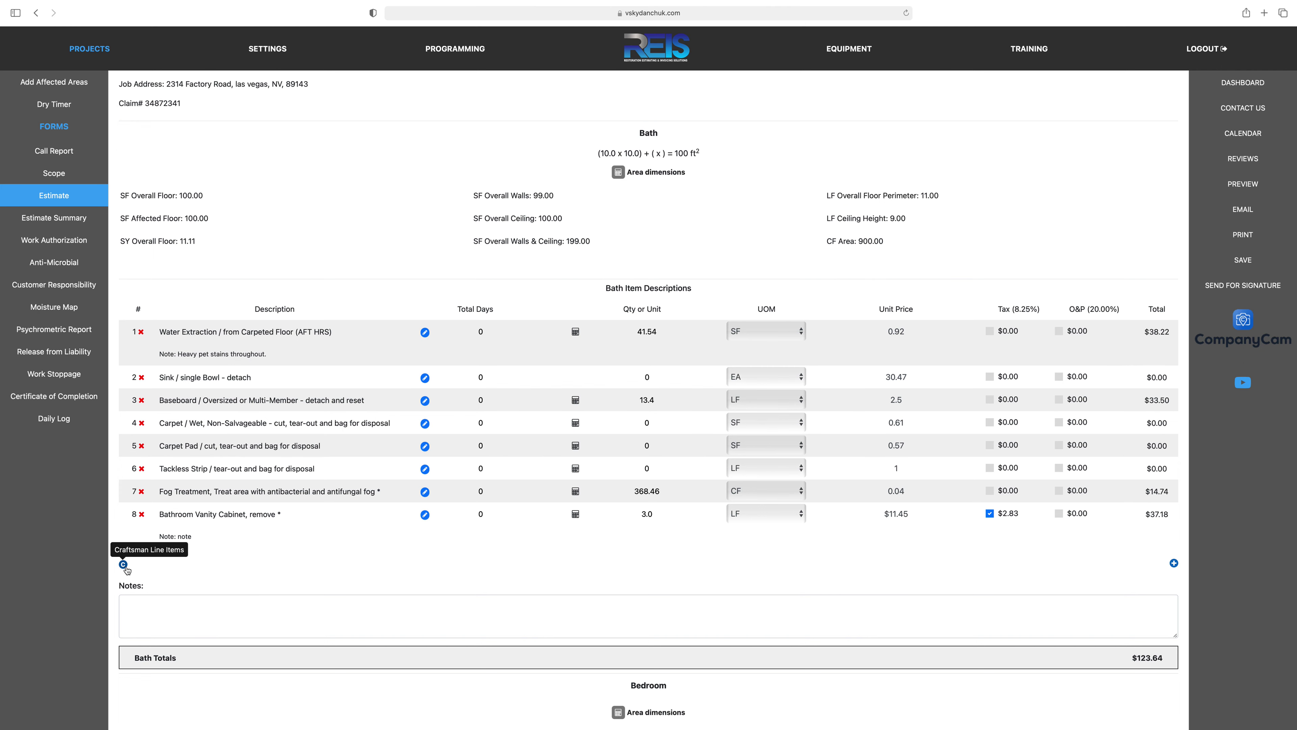
pyautogui.scroll(-10, 270, 546)
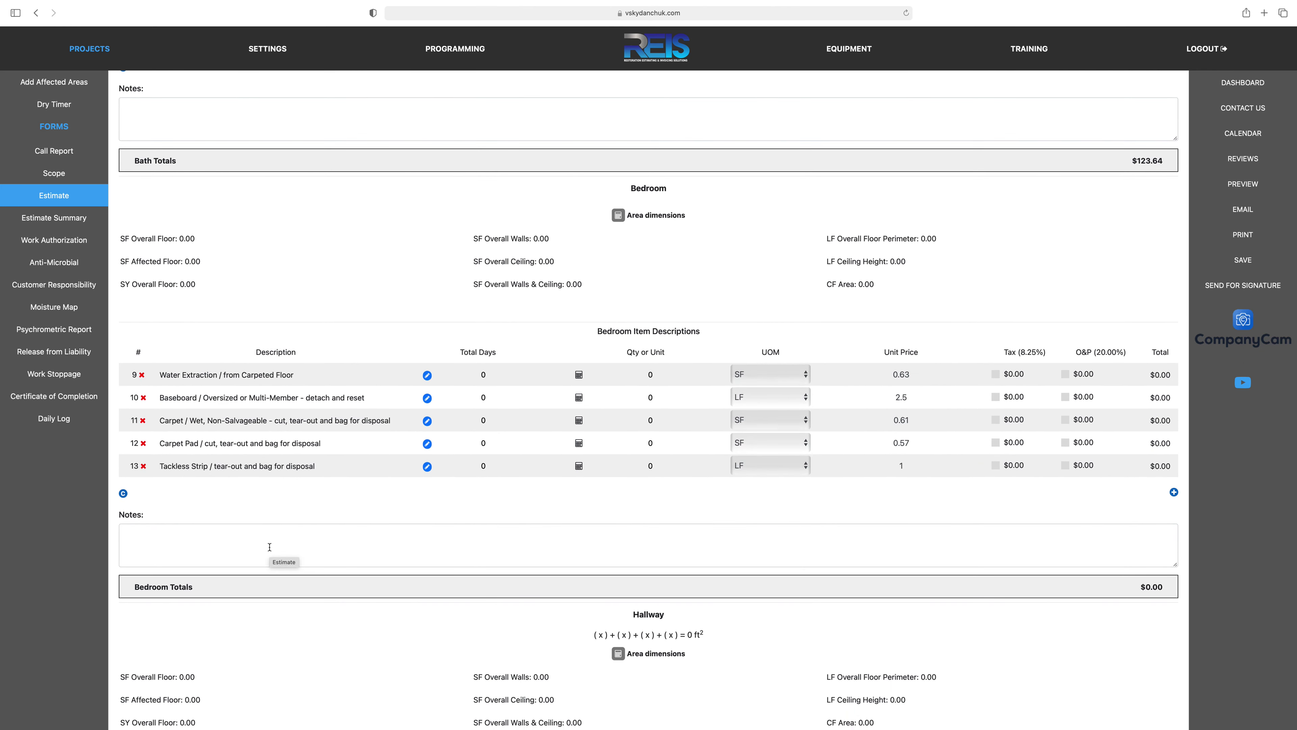
pyautogui.scroll(-6, 219, 500)
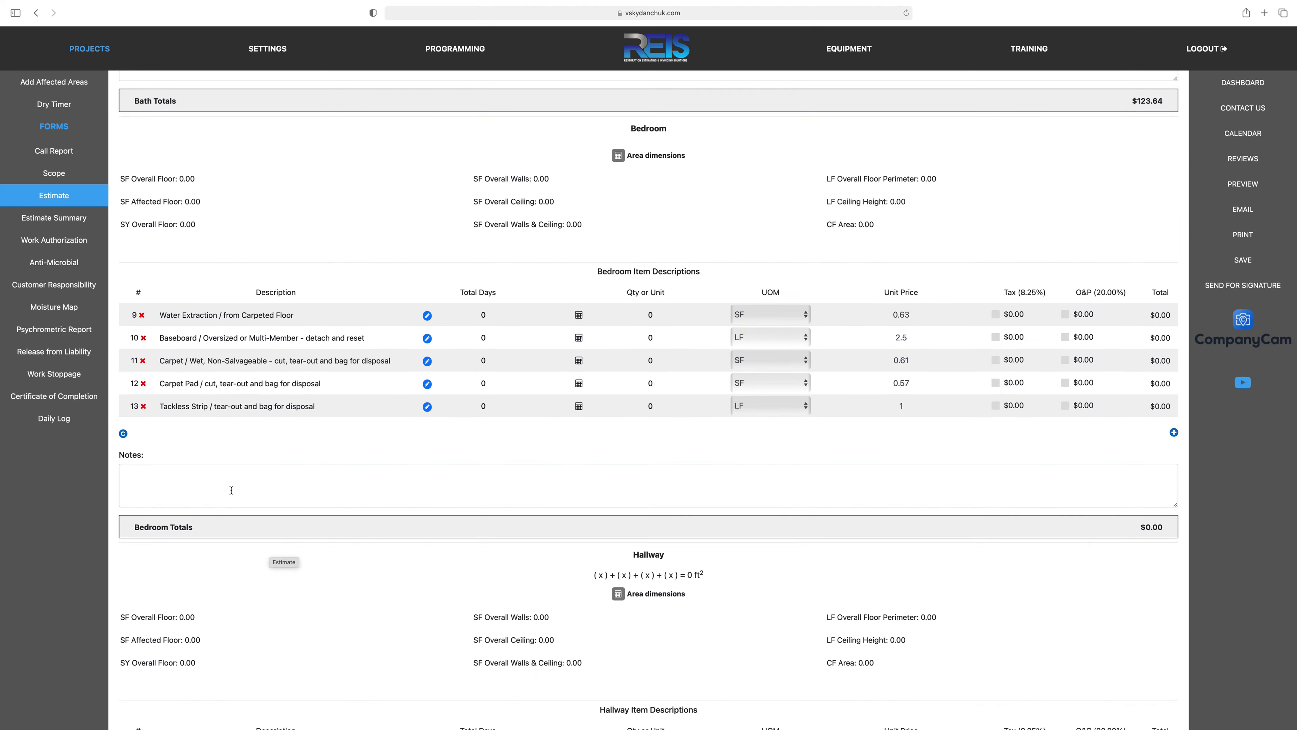
pyautogui.scroll(-2, 219, 499)
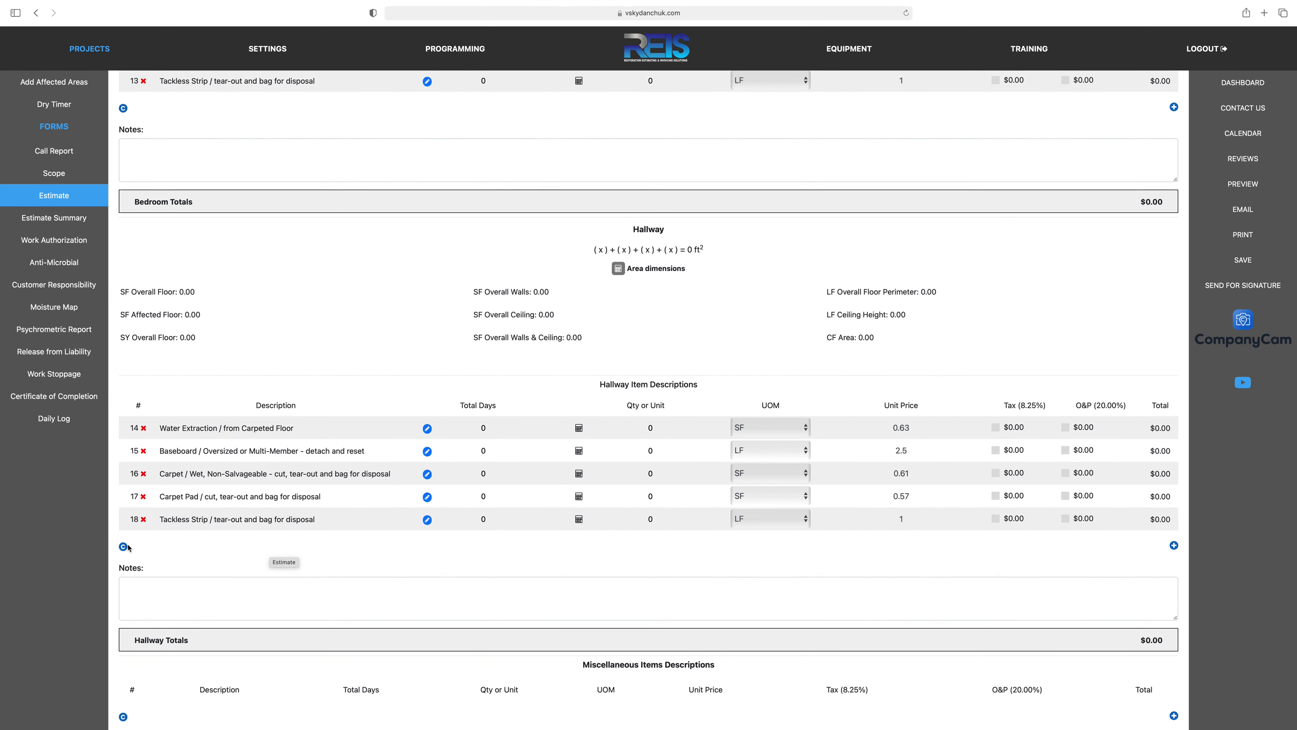
pyautogui.scroll(20, 246, 292)
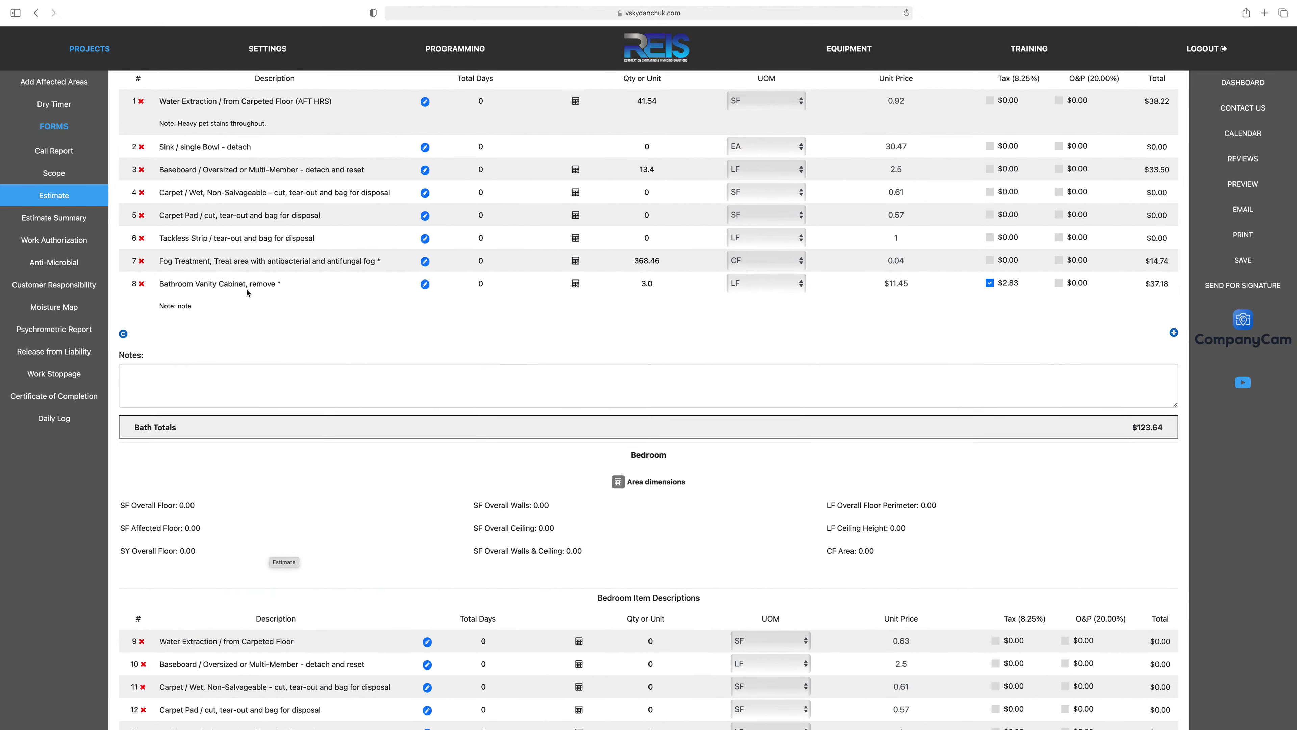